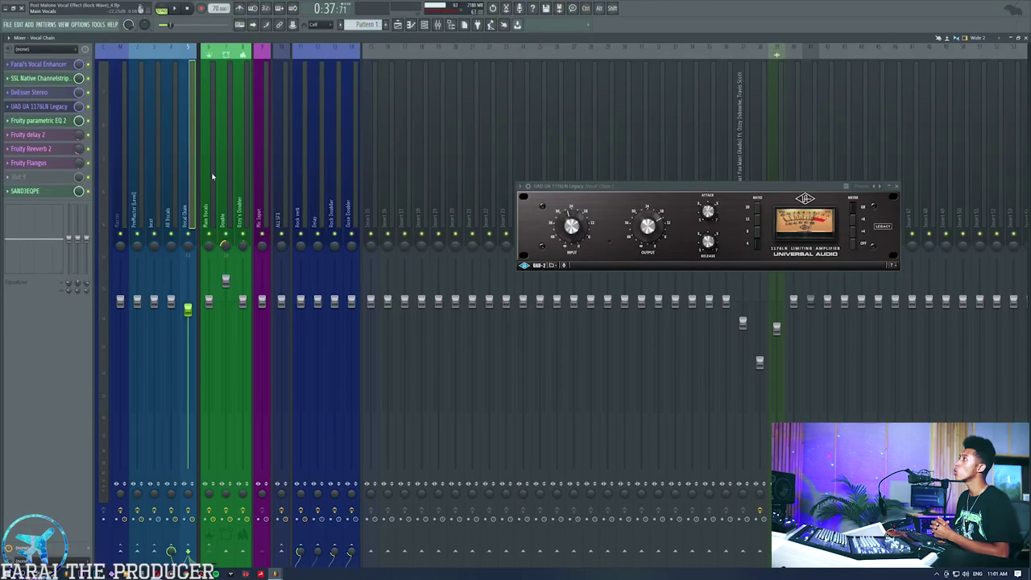
During playback, compare the Ozzy's Doubler, Double and Vocal Chain effect chains, ending on Double.
click(397, 25)
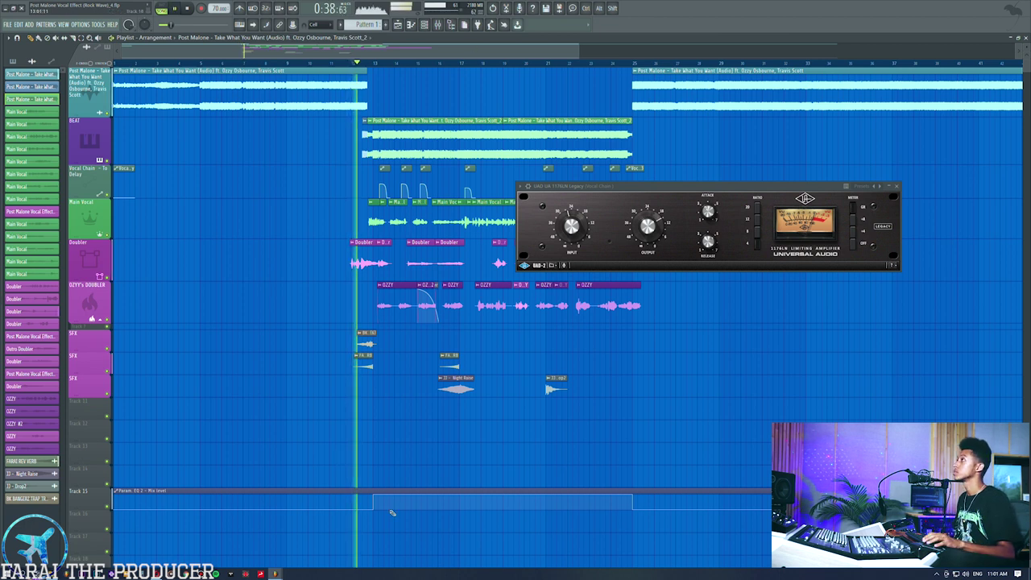
click(274, 6)
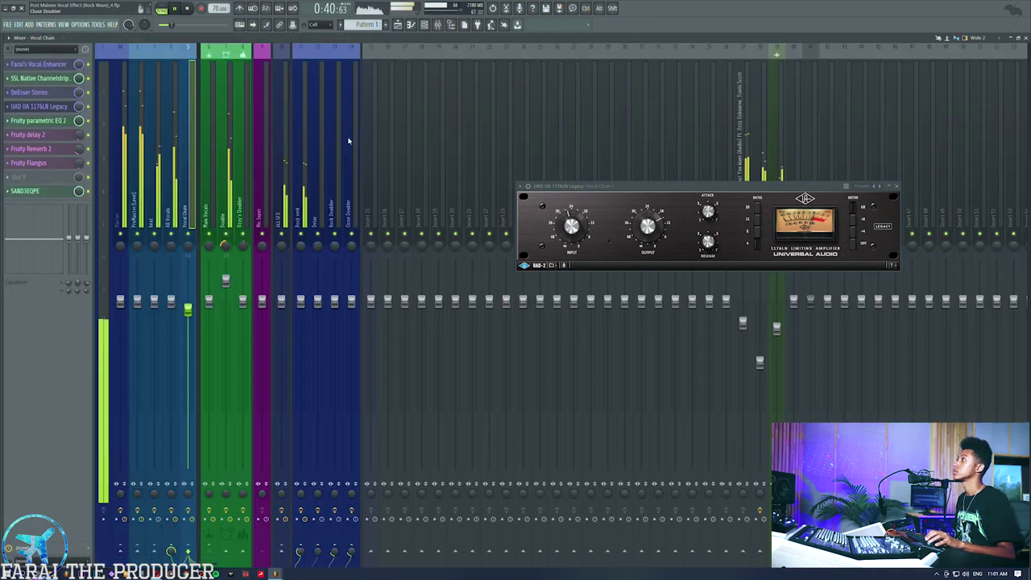
click(240, 87)
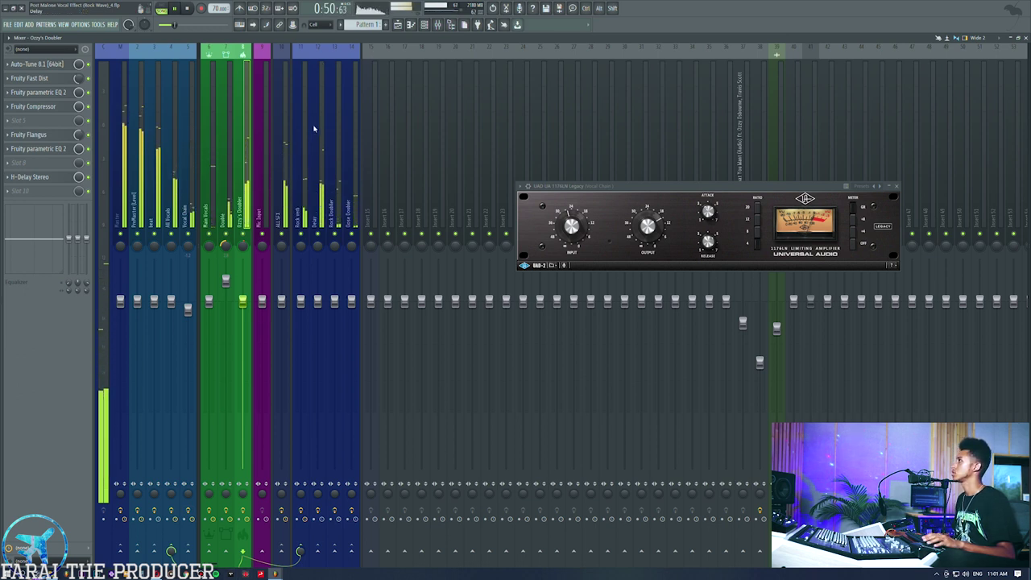
click(229, 107)
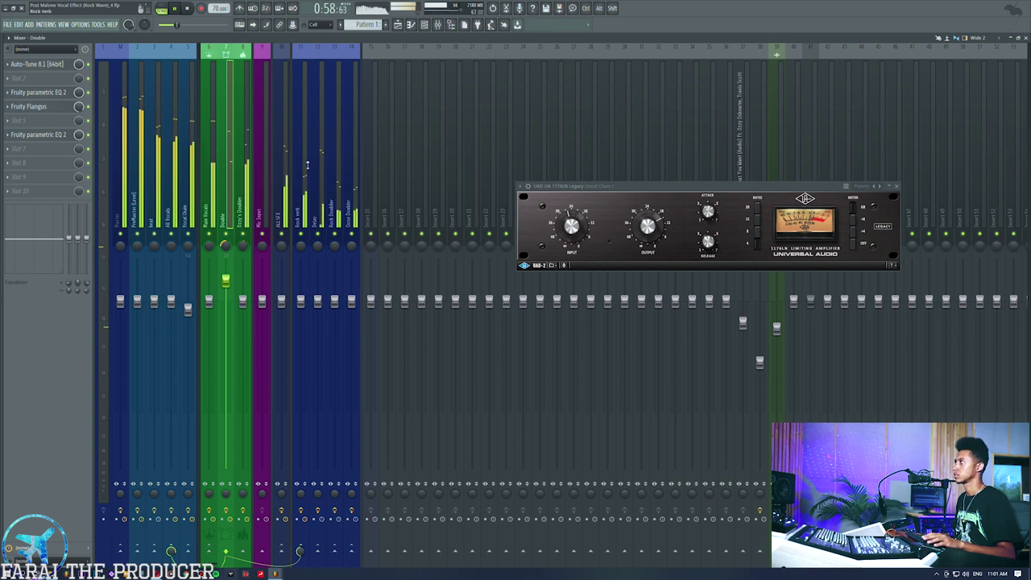
click(250, 157)
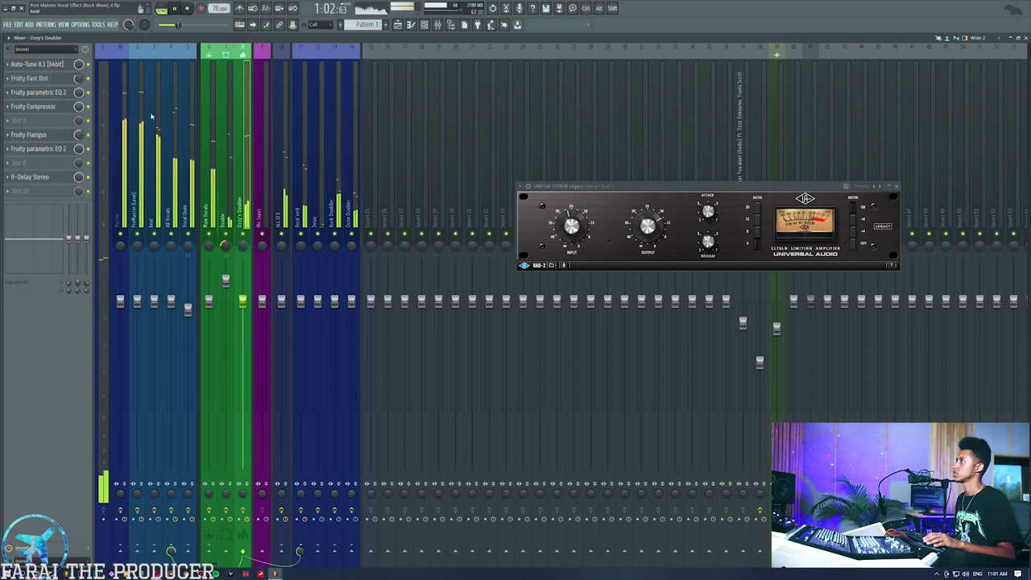
click(194, 126)
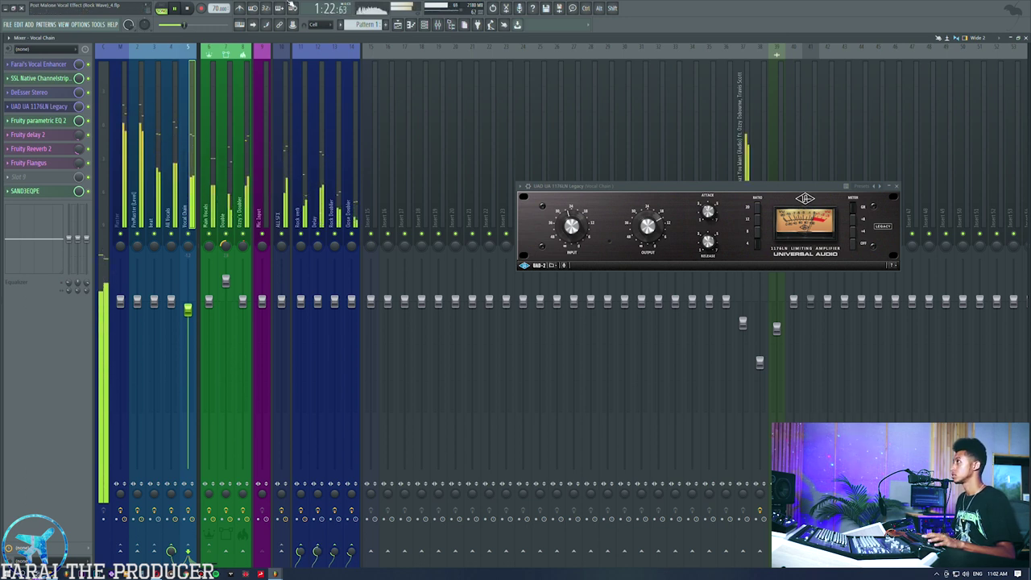
click(235, 144)
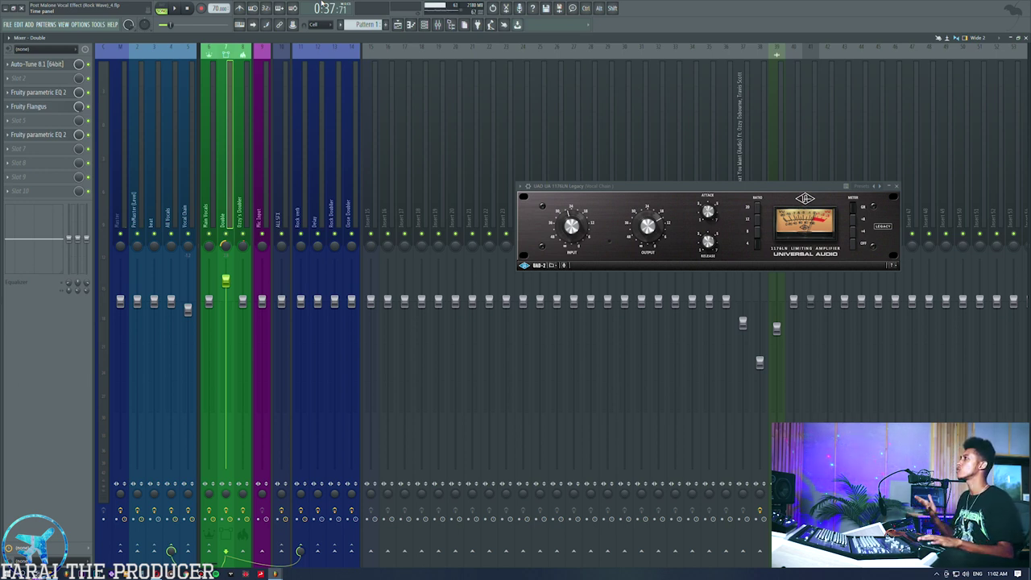
Check the Ozzy's Doubler insert's effects, then bring up the arrangement playlist.
click(244, 205)
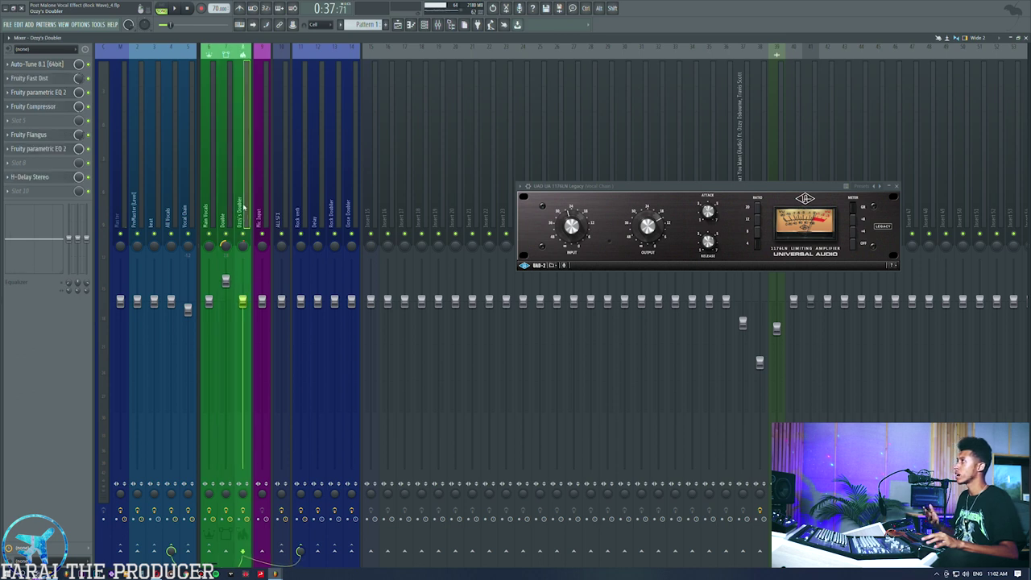
click(228, 208)
click(239, 208)
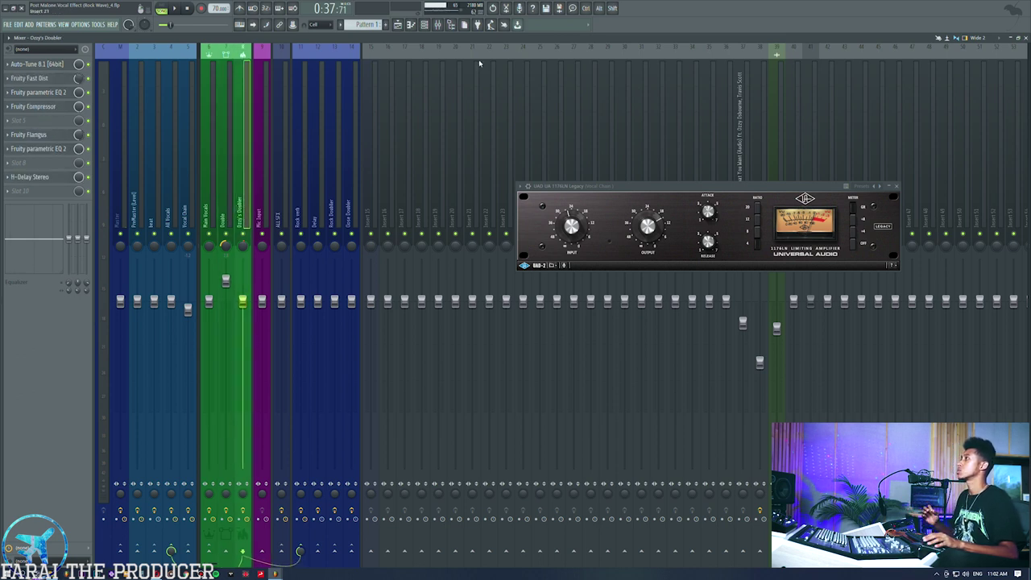
click(398, 25)
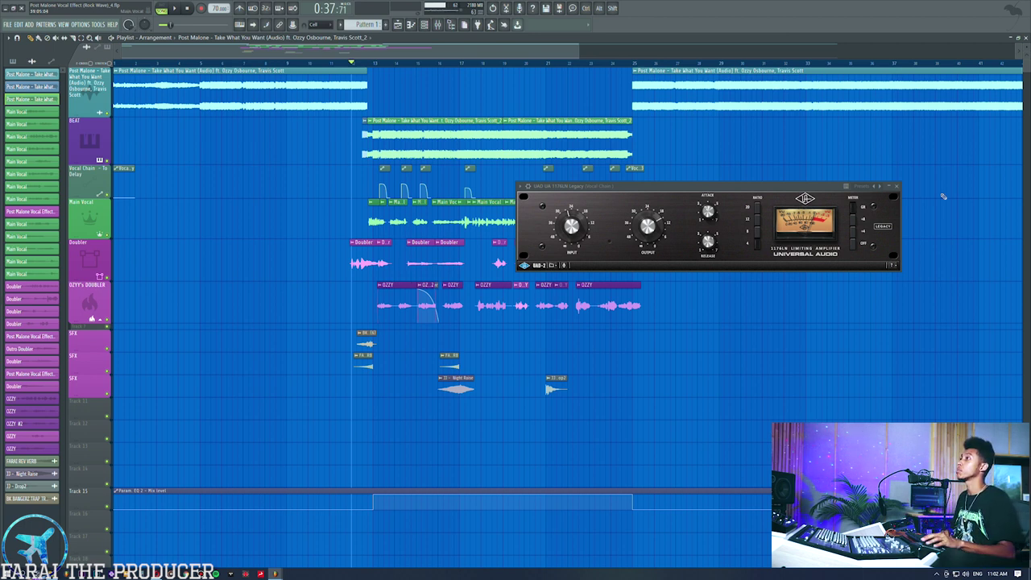
Close the 1176 compressor window and briefly play the arrangement.
click(398, 25)
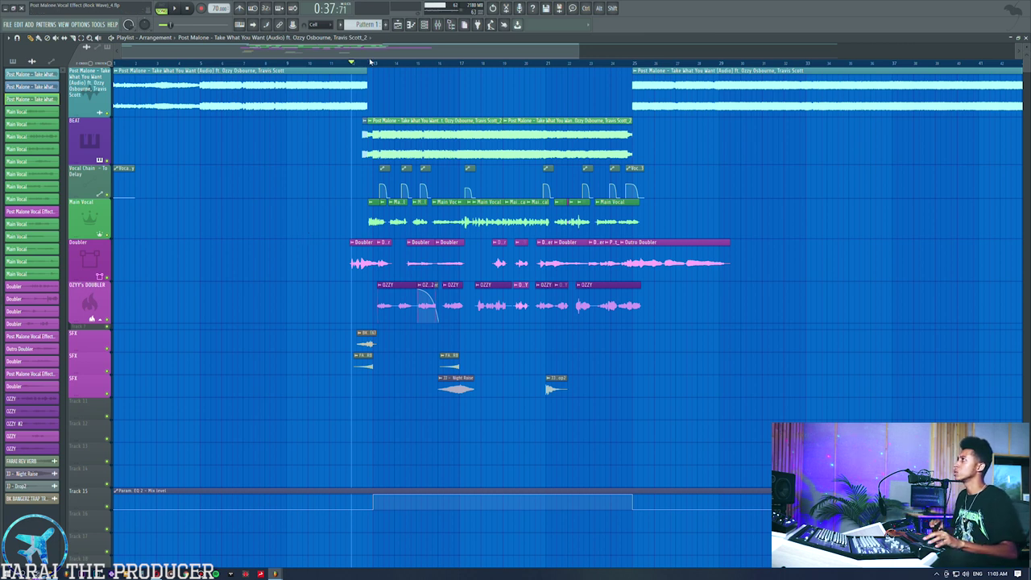
key(space)
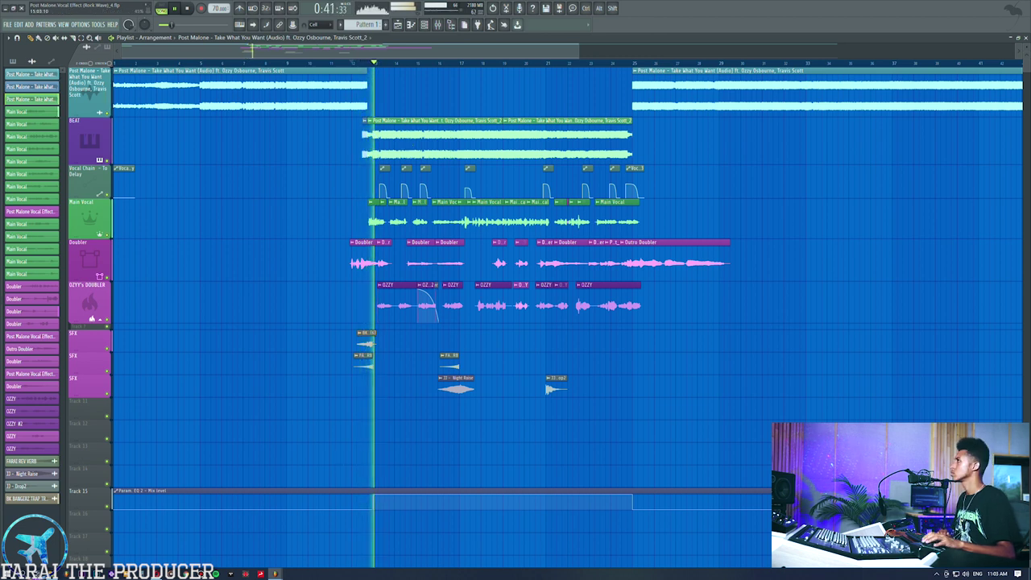
key(space)
scroll(301, 314, up, 5)
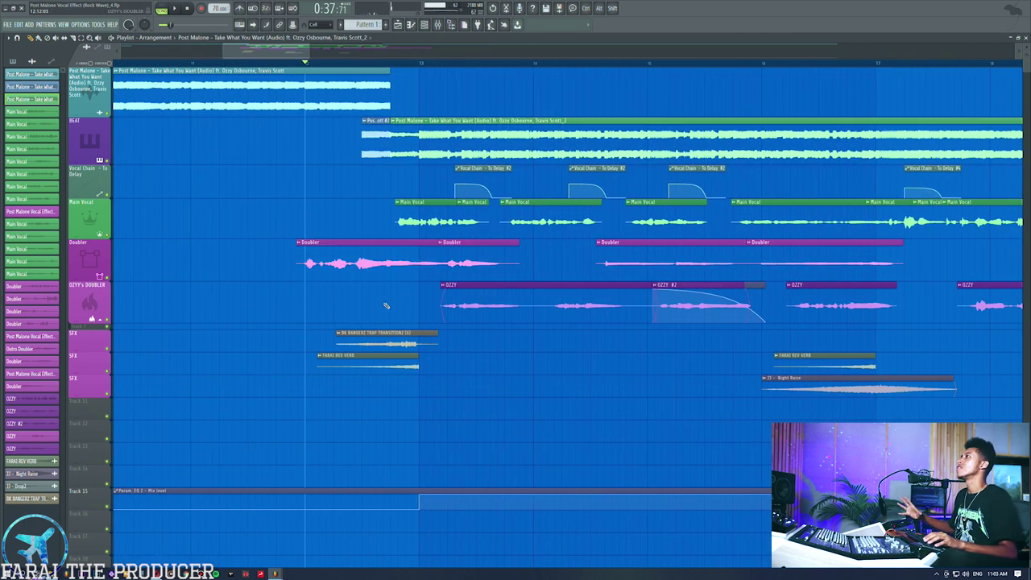
Solo the Doubler track and listen to it alone.
right_click(109, 279)
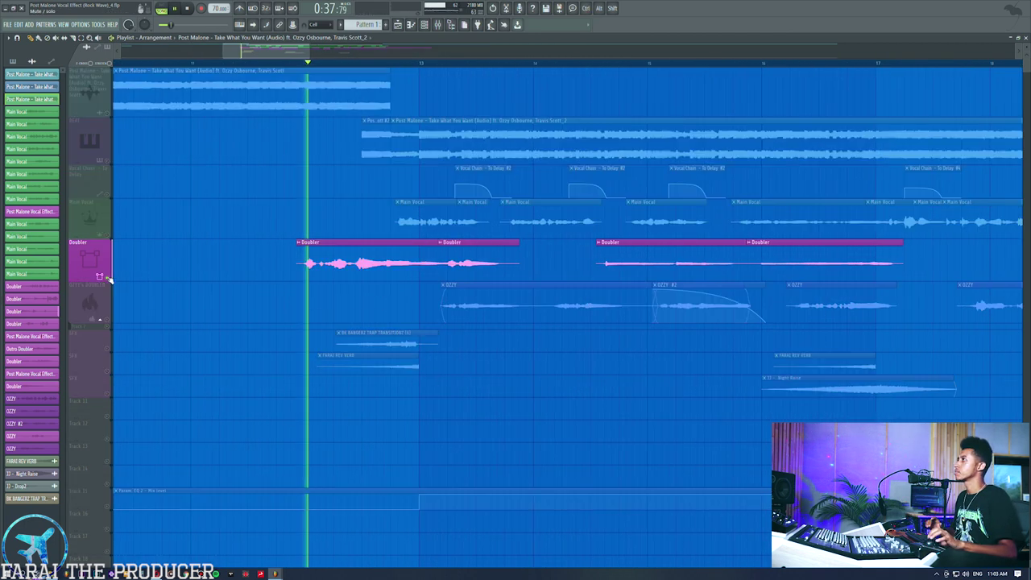
key(space)
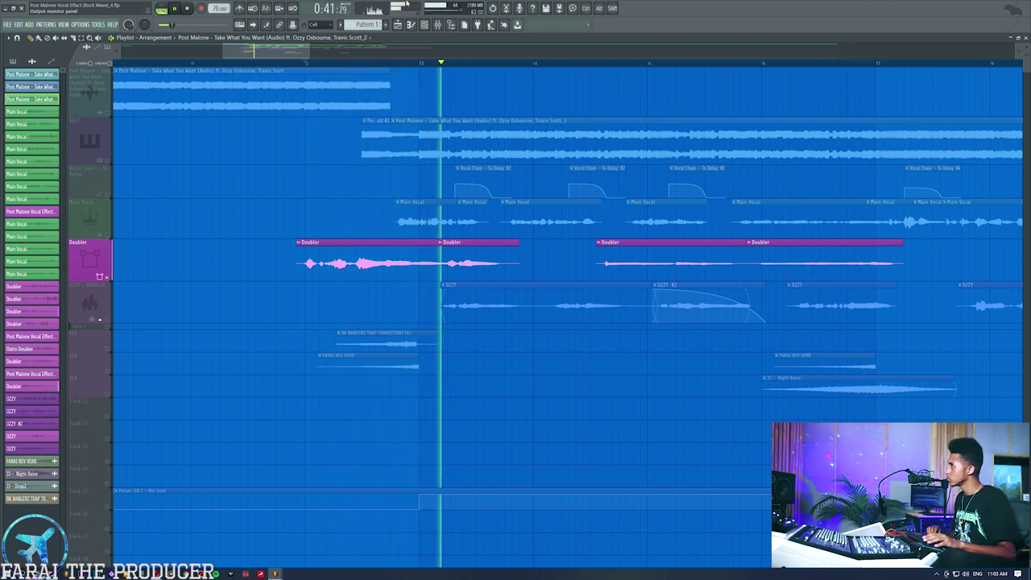
key(space)
click(360, 265)
Solo the Main Vocal track, listen to it, then unsolo it.
click(101, 233)
key(space)
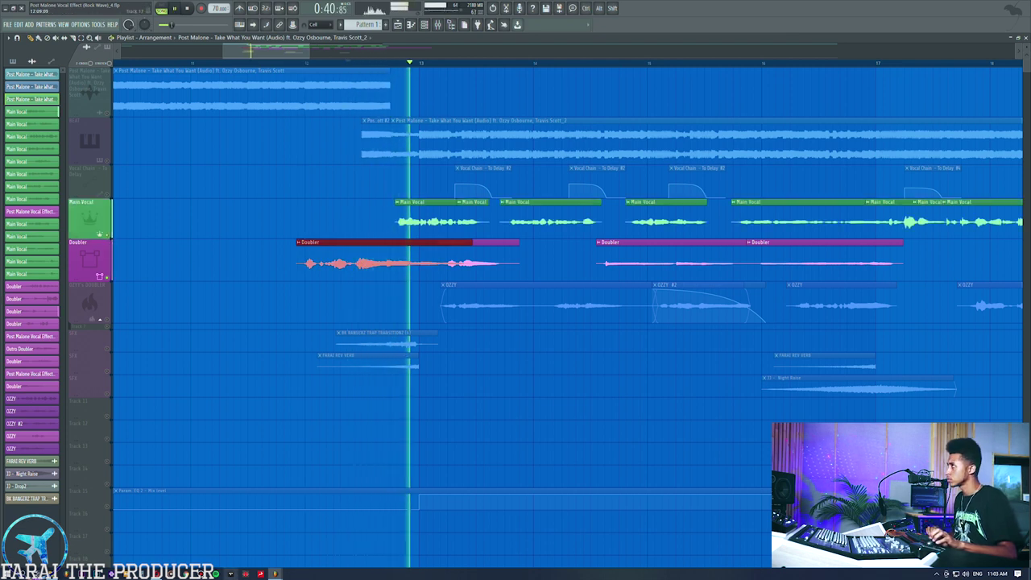
key(space)
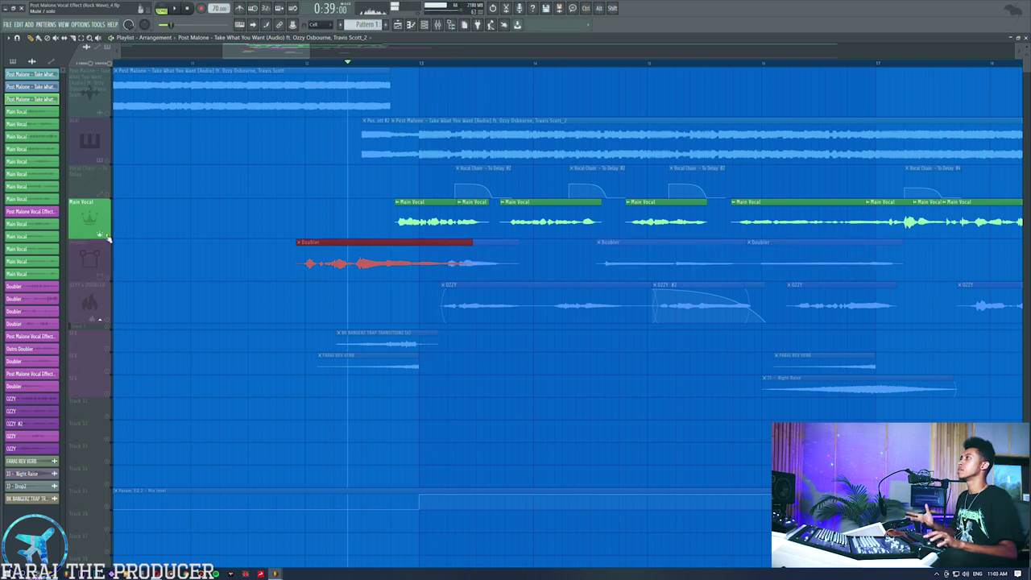
click(112, 223)
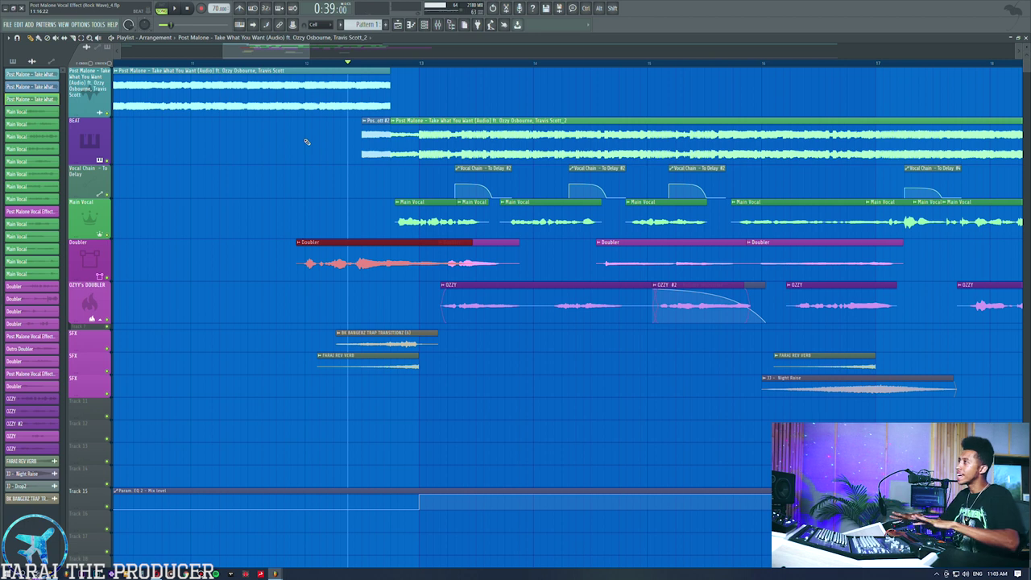
Solo the SFX tracks, listen to them alone, then unsolo them.
drag(358, 352, 383, 398)
ctrl+click(108, 352)
key(space)
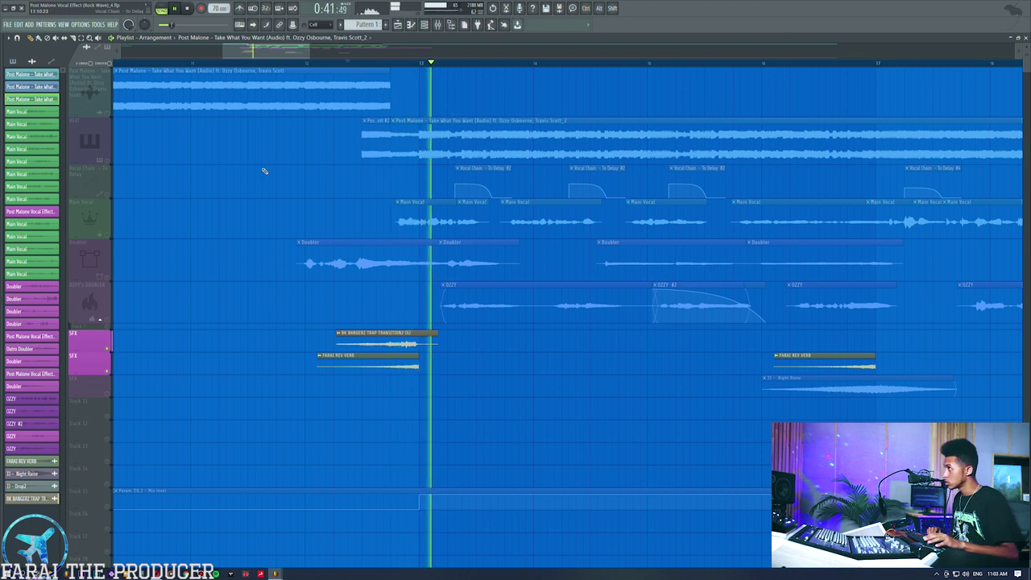
key(space)
ctrl+click(108, 348)
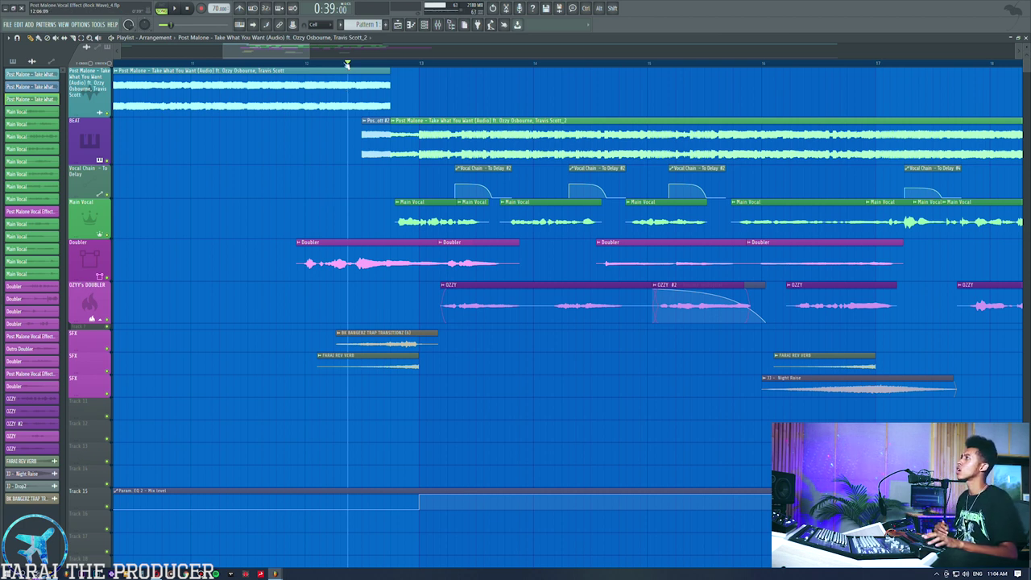
Play the song with the mixer showing, then return to the playlist and stop.
scroll(347, 63, down, 5)
scroll(346, 63, down, 2)
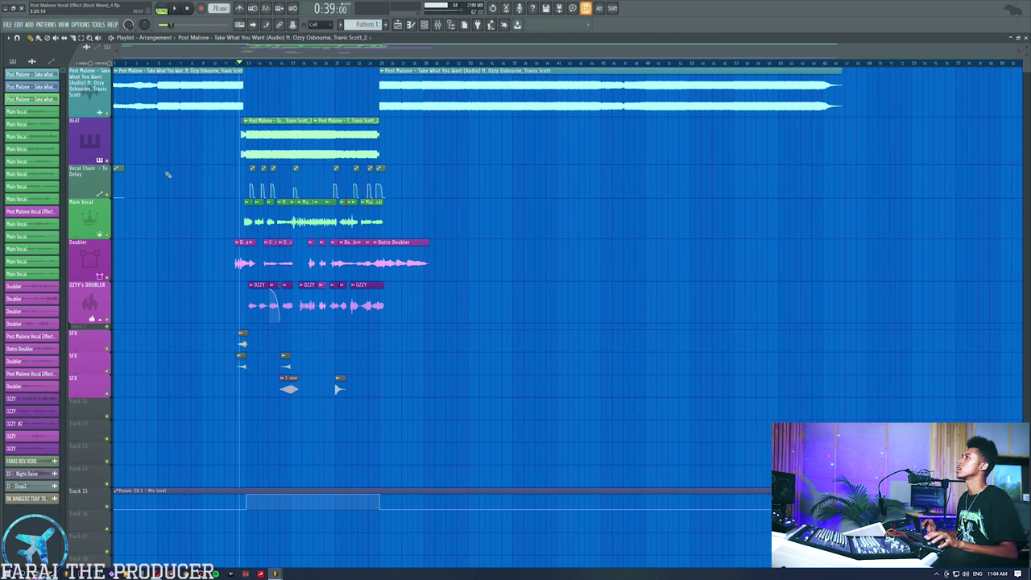
scroll(239, 65, up, 7)
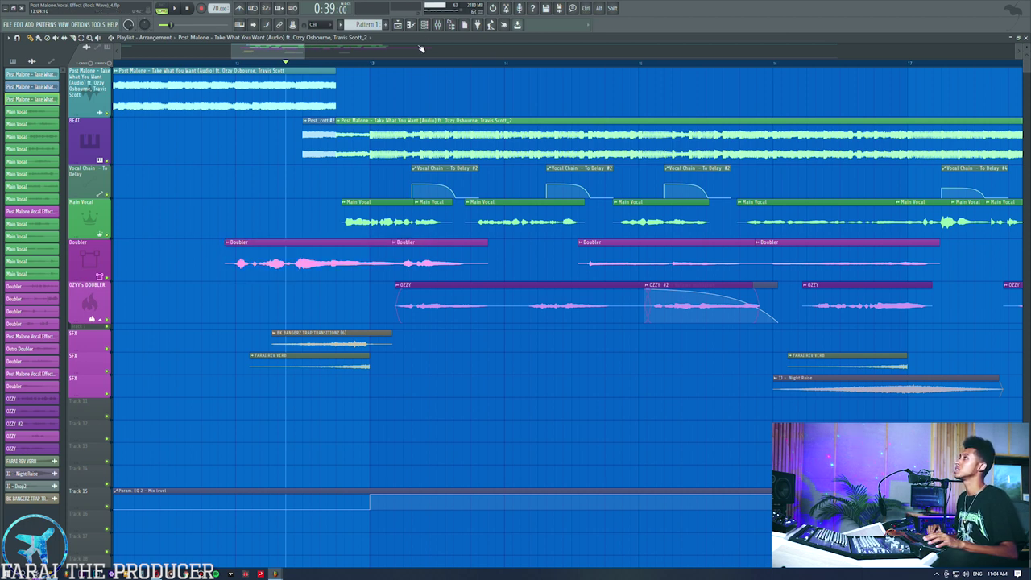
click(437, 25)
key(space)
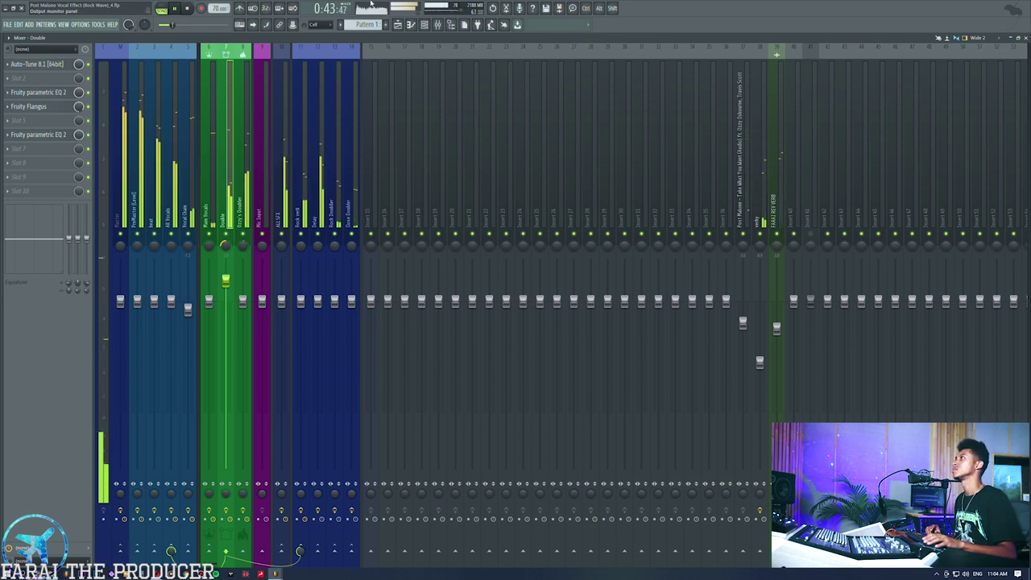
click(403, 25)
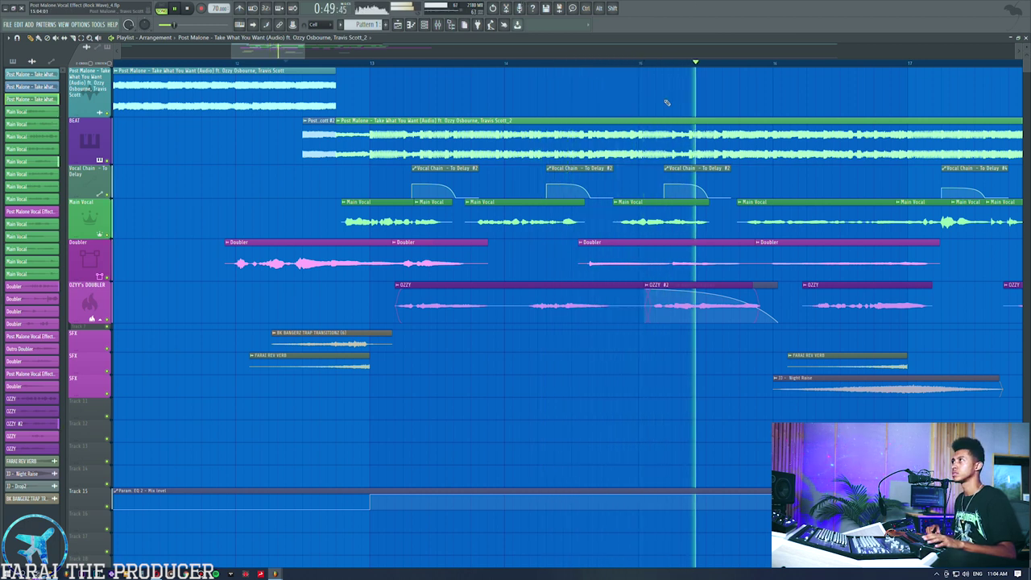
key(space)
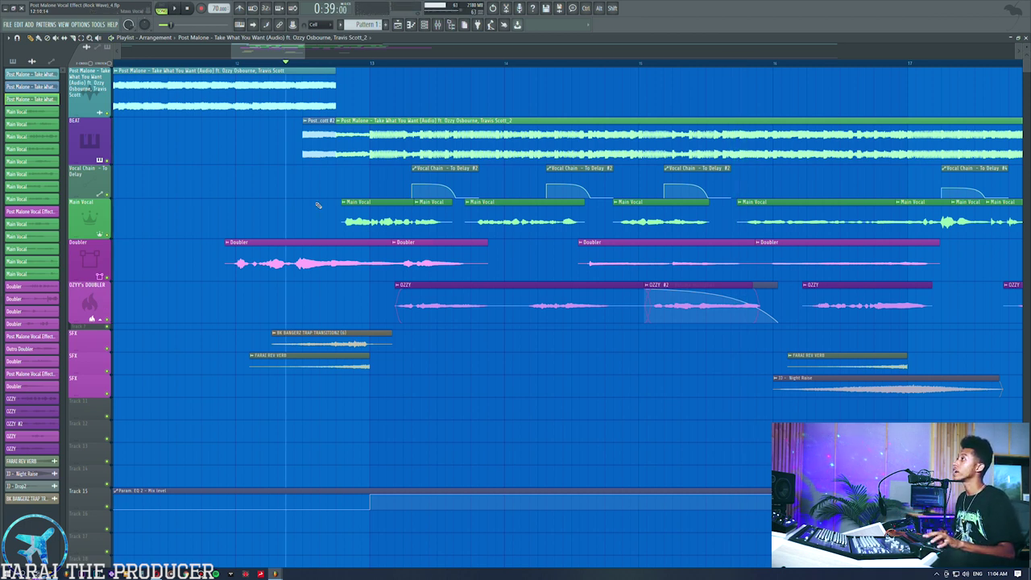
Select the Doubler clips, solo the Doubler track and show the Double mixer channel.
click(211, 240)
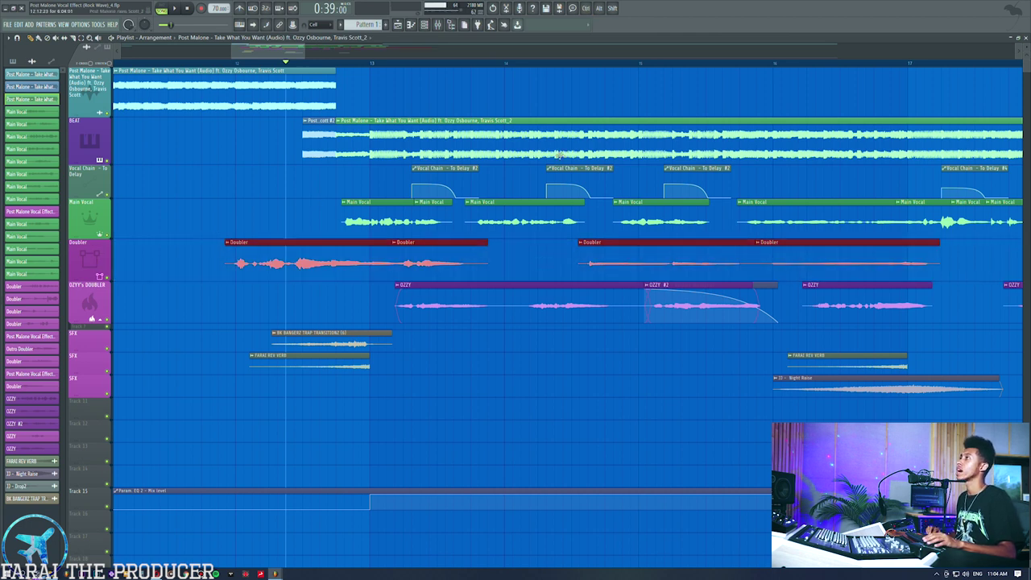
ctrl+click(99, 276)
key(F9)
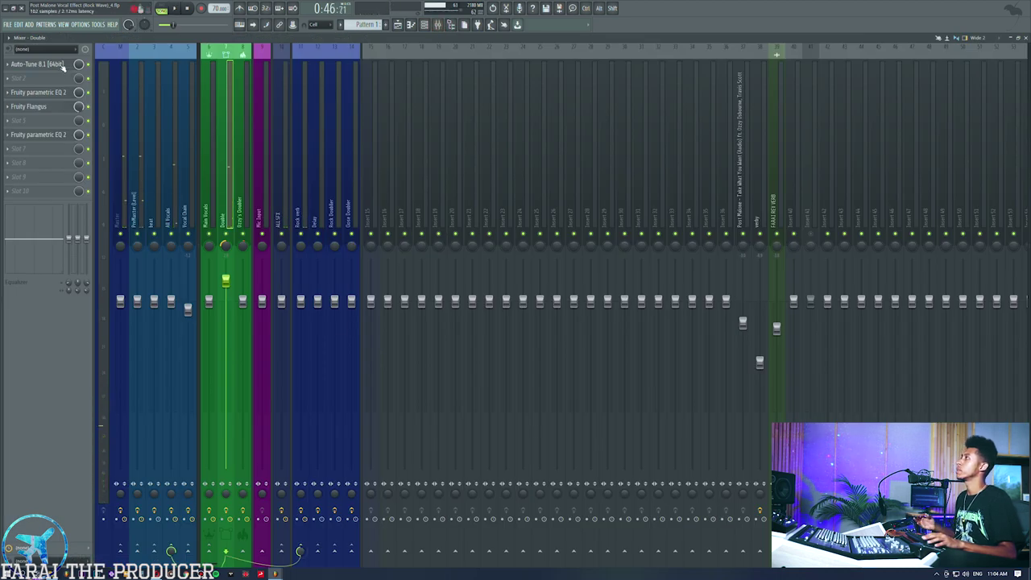
Inspect Double's Auto-Tune and first Fruity parametric EQ 2 while playing the doubler.
click(62, 66)
click(56, 64)
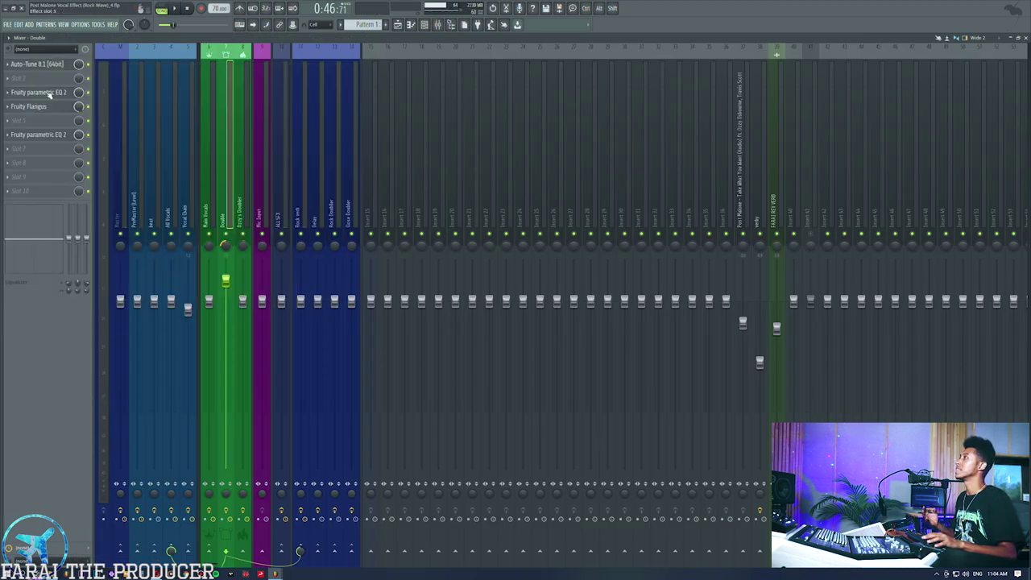
click(48, 94)
drag(490, 84, 461, 82)
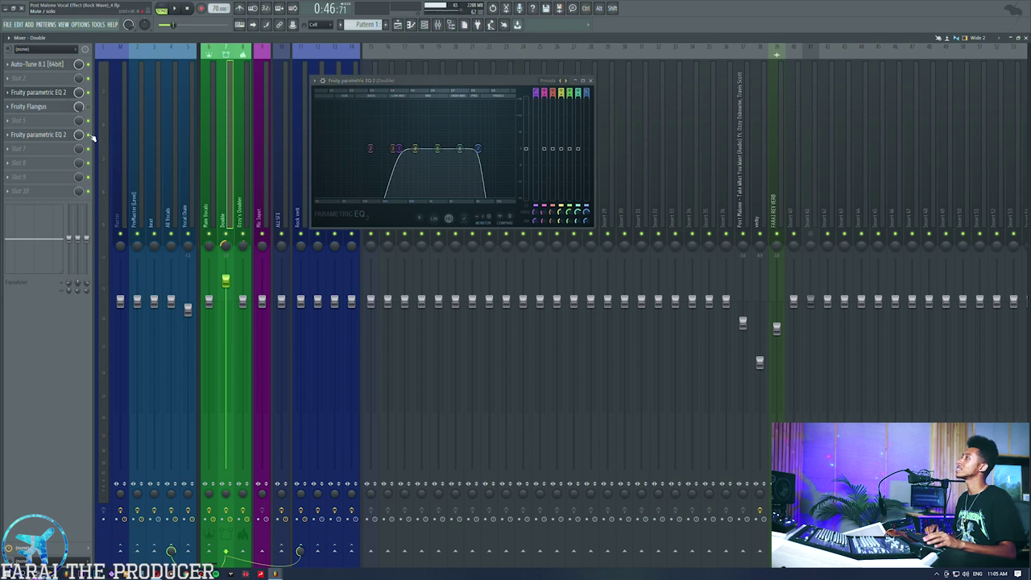
click(55, 135)
click(54, 134)
key(space)
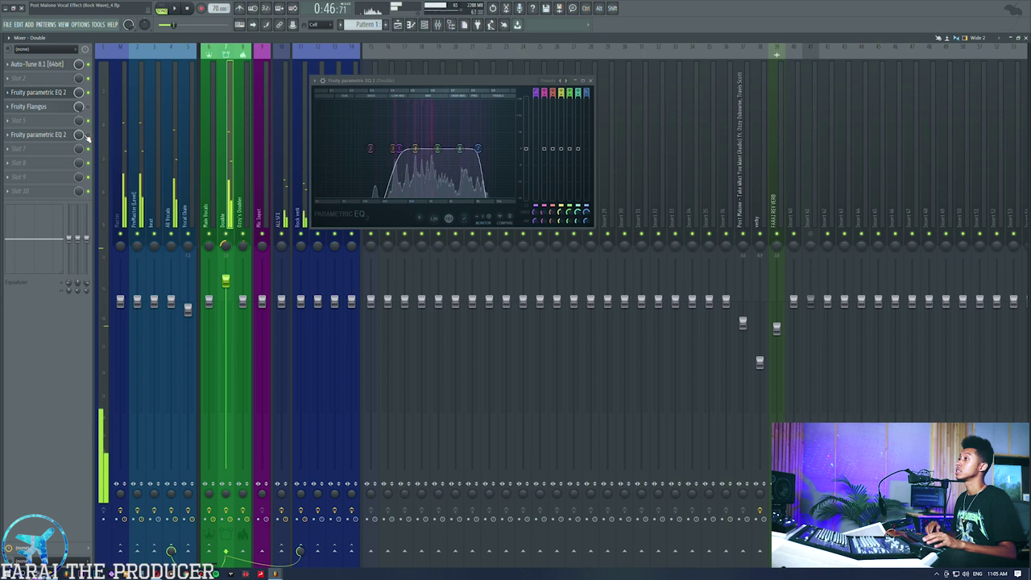
key(space)
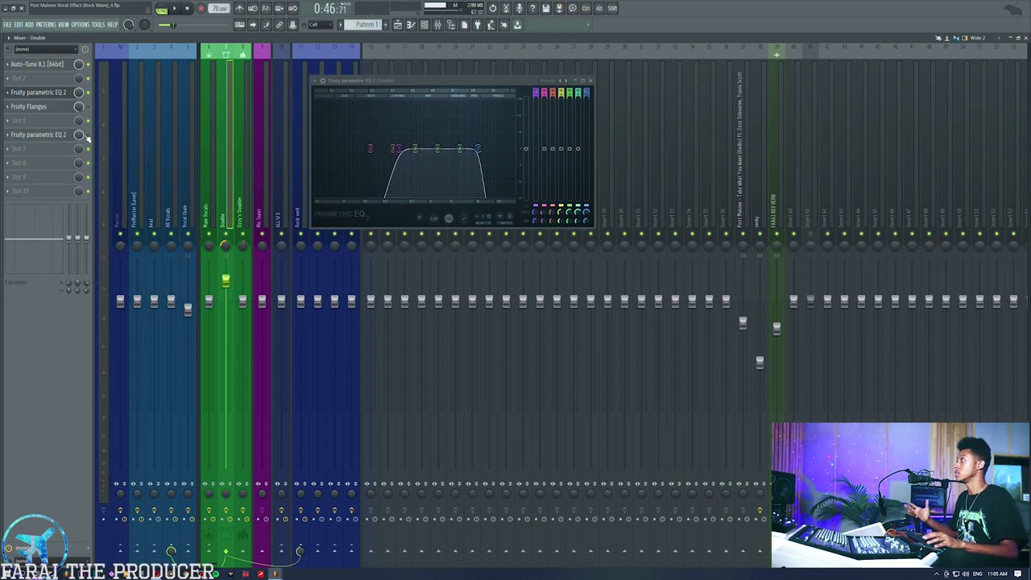
Inspect Double's Fruity Flangus and second parametric EQ 2 during playback, then return to the playlist.
click(50, 108)
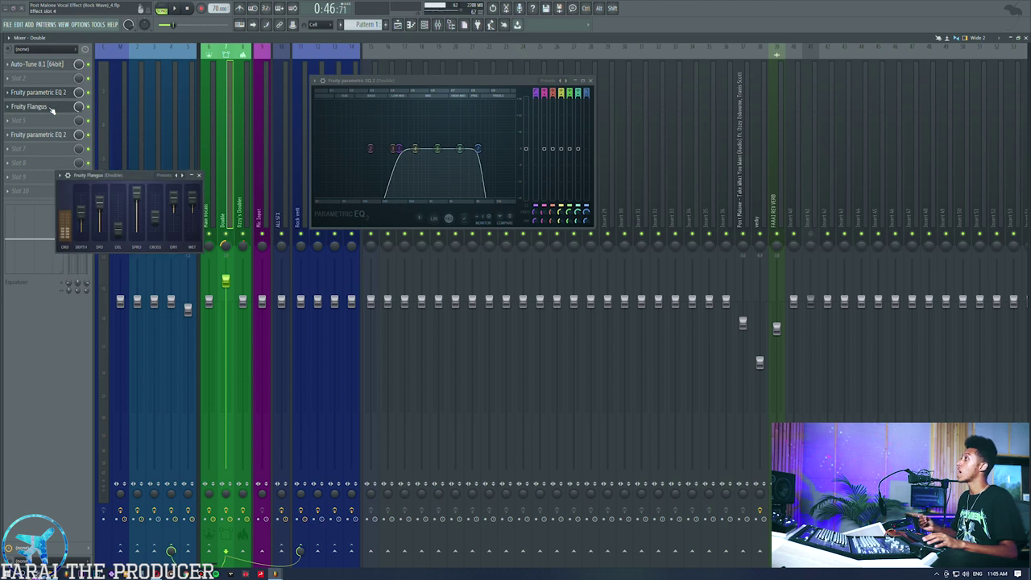
click(50, 110)
click(50, 133)
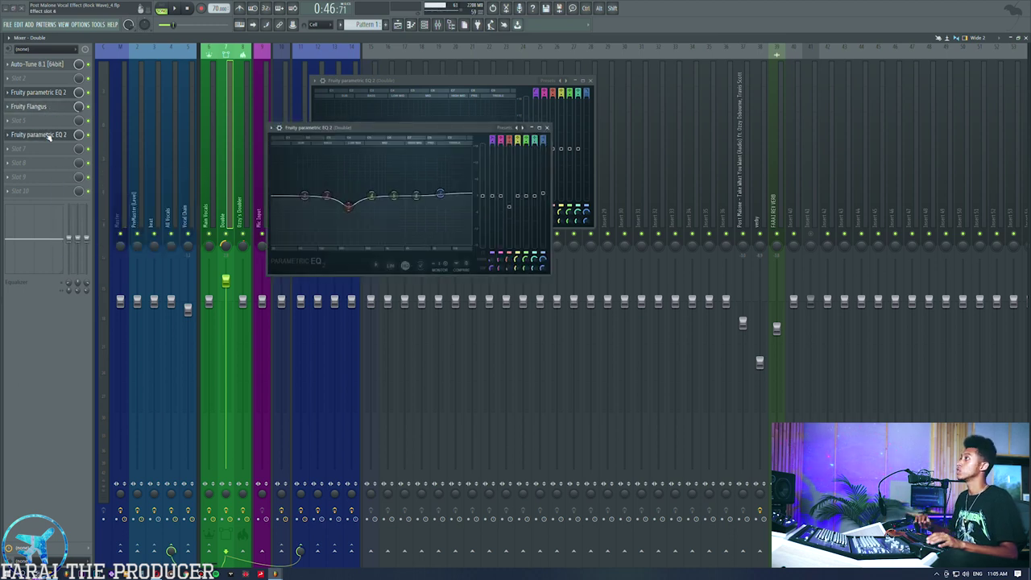
click(48, 134)
key(space)
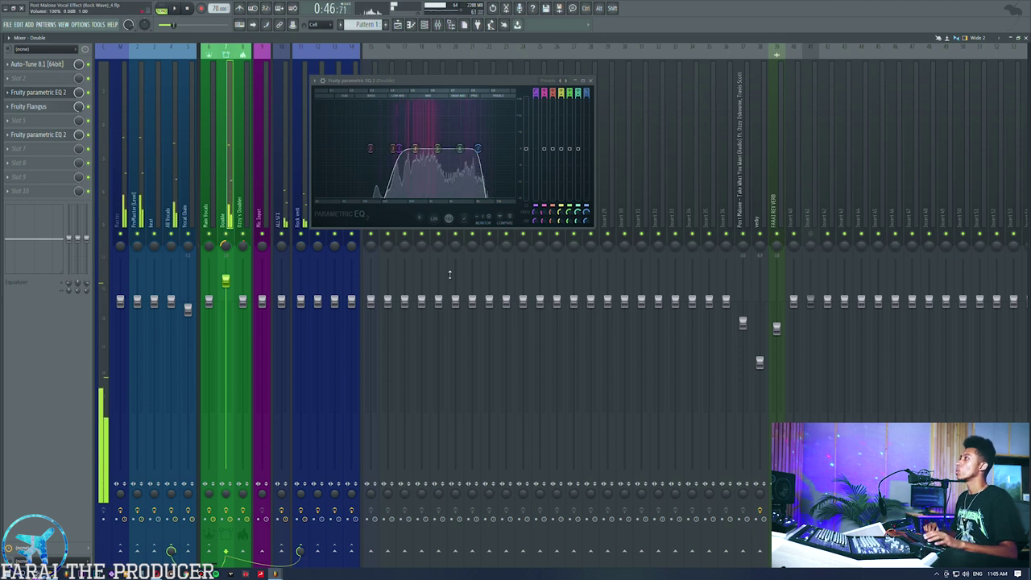
click(591, 80)
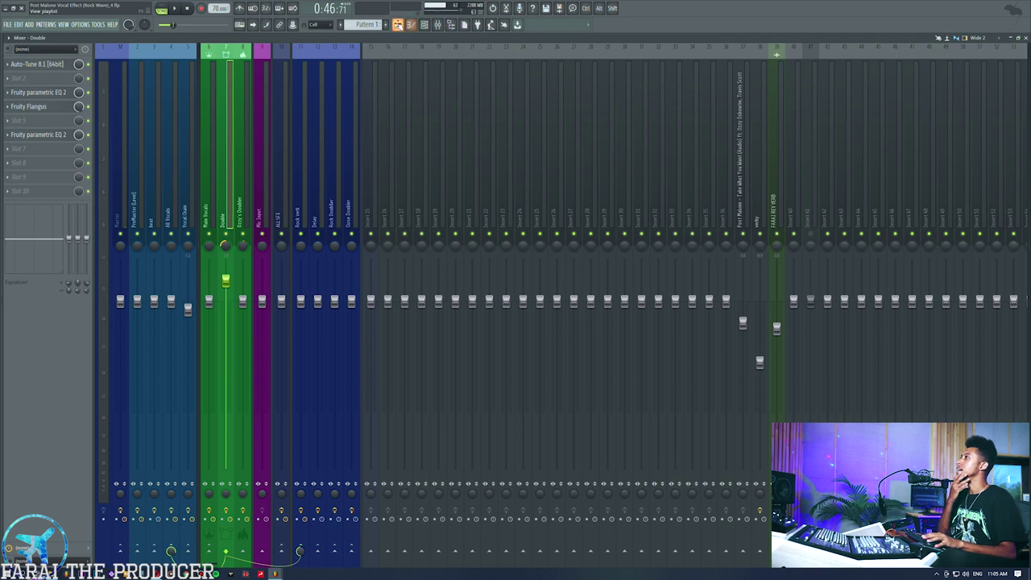
click(397, 25)
Unsolo the Doubler track and play the arrangement from 0:44:57.
ctrl+click(106, 276)
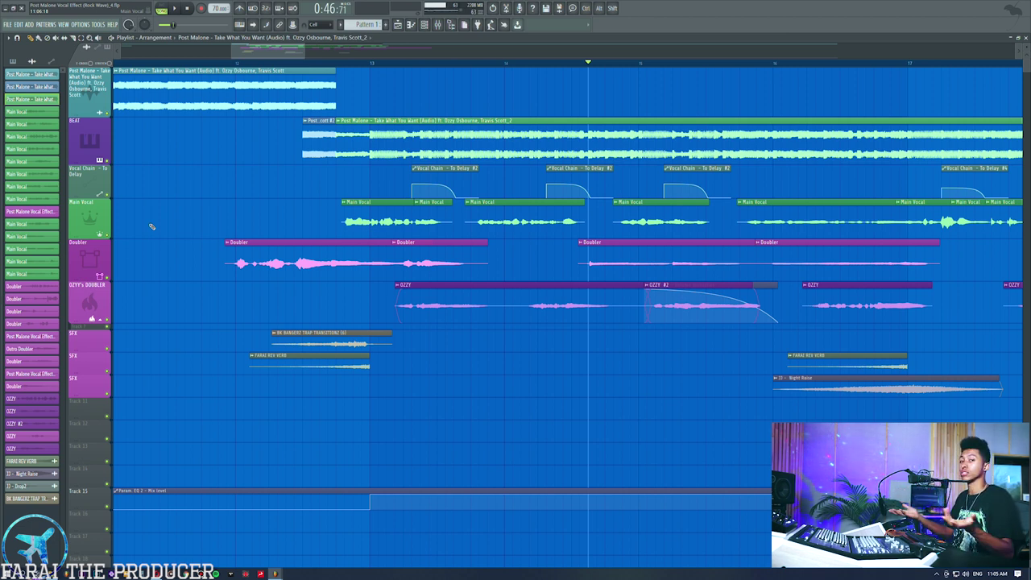
click(518, 232)
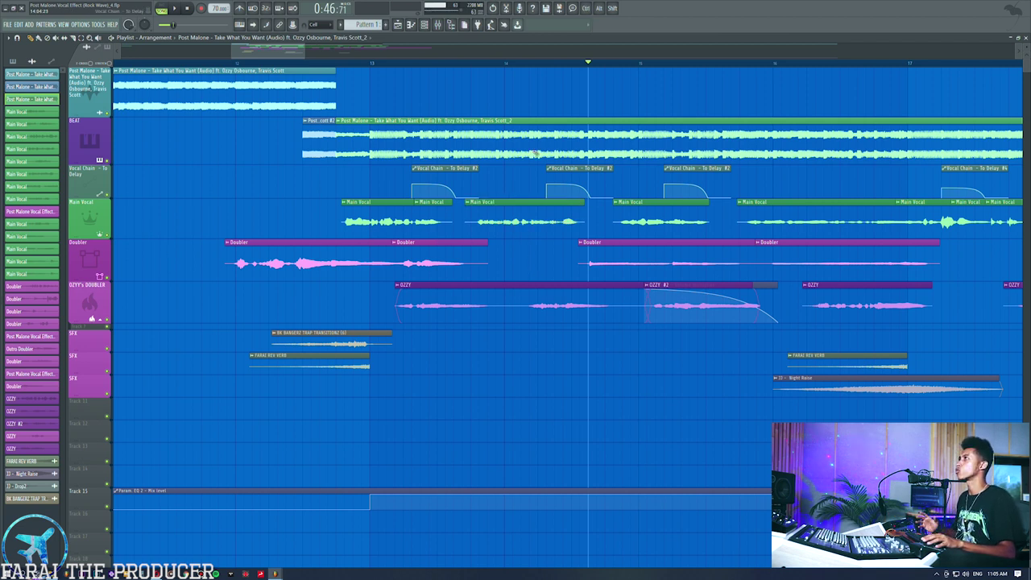
click(506, 64)
key(ctrl+d)
click(528, 300)
key(space)
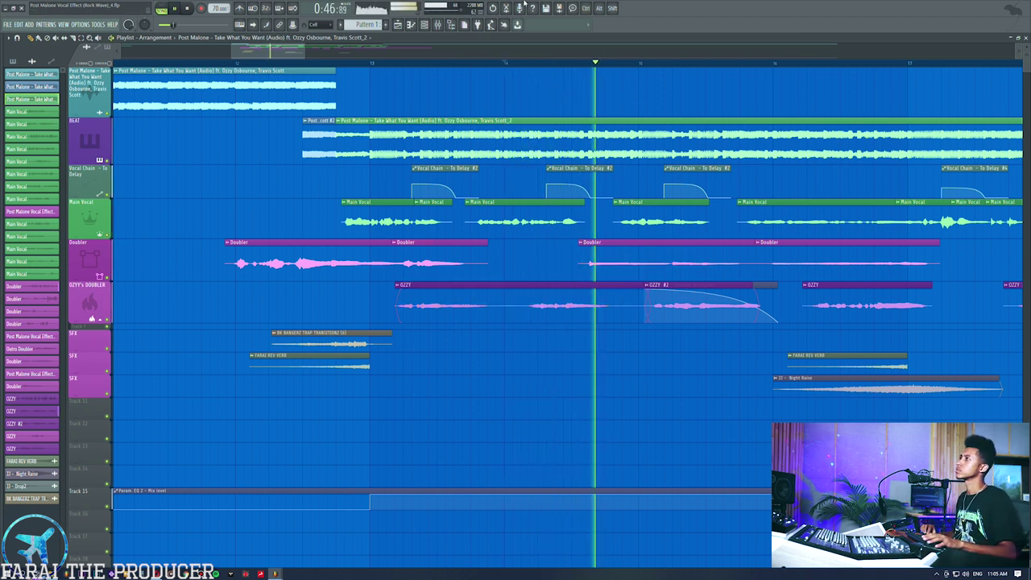
key(space)
Compare the section with the second Doubler and first OZZY clips muted, then unmute them.
drag(582, 266, 584, 298)
key(space)
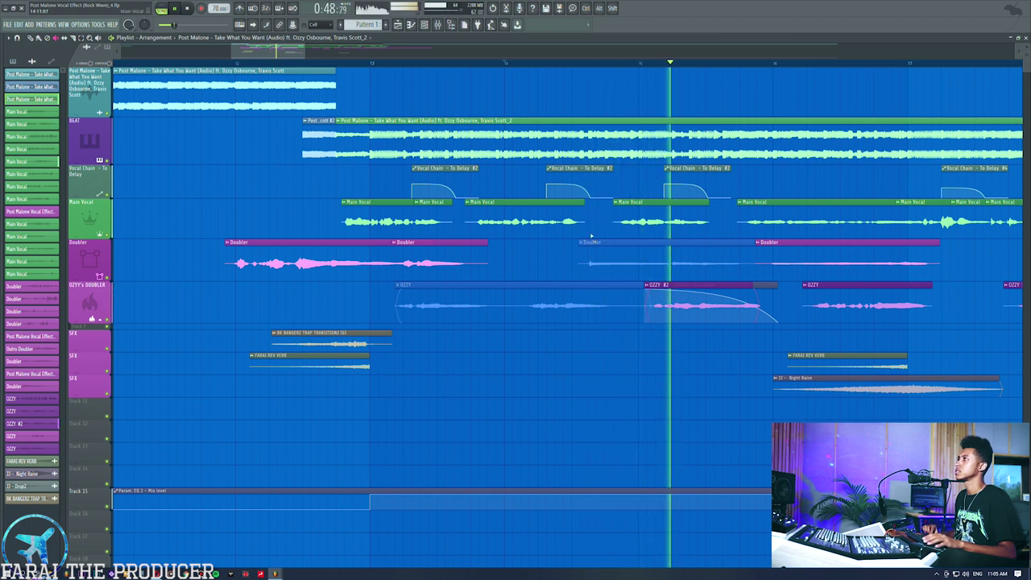
key(space)
drag(604, 297, 614, 265)
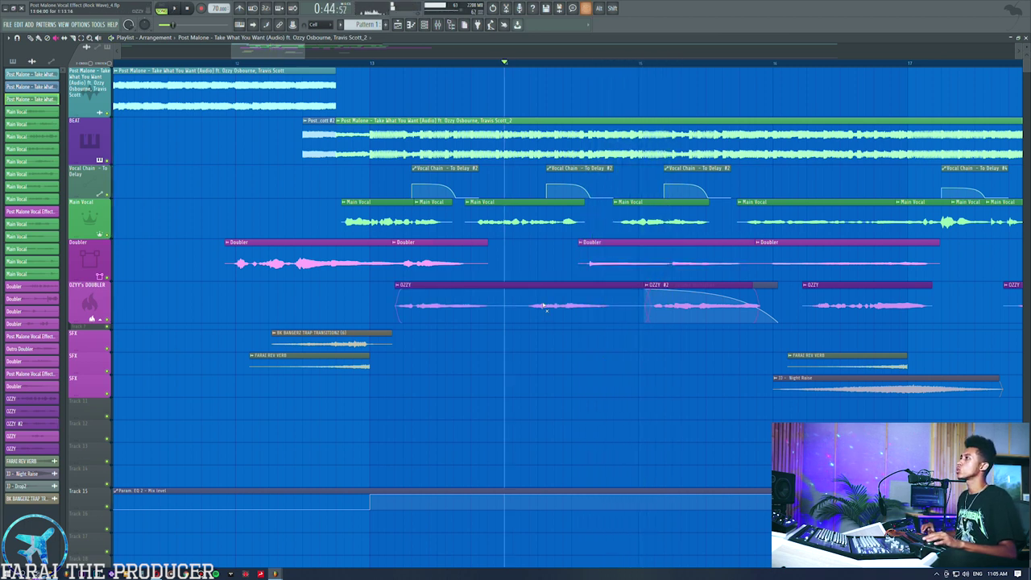
Solo OZZY's DOUBLER and play it with its mixer insert selected.
right_click(107, 319)
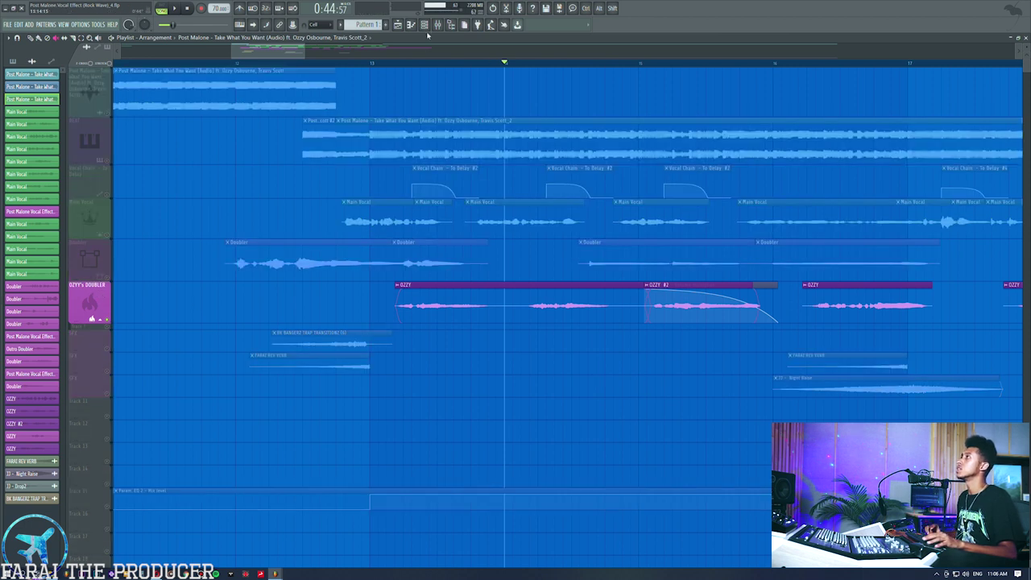
key(F9)
click(239, 166)
key(space)
key(space)
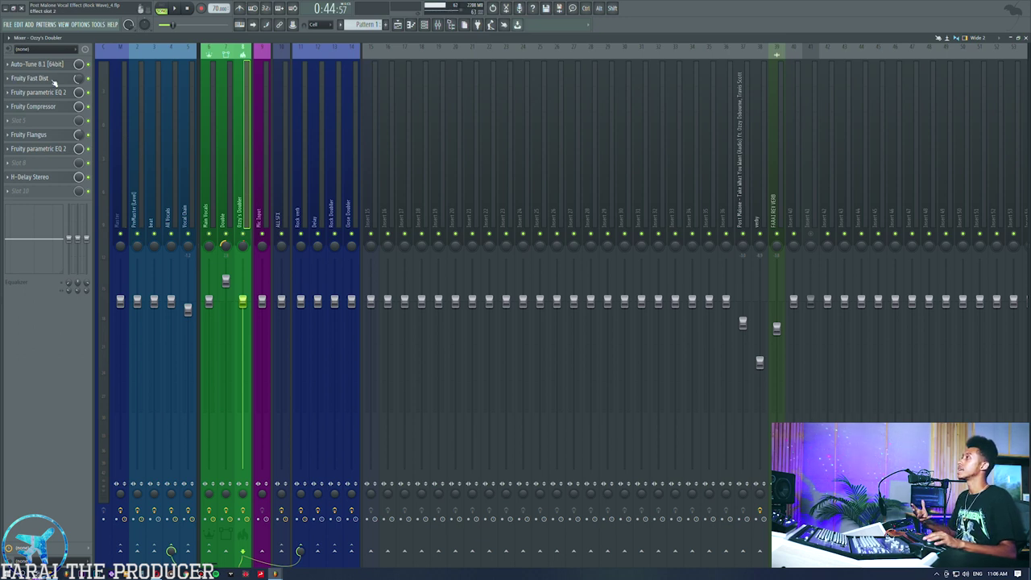
Inspect the Fruity Fast Dist and first Fruity parametric EQ 2 on Ozzy's Doubler.
click(397, 25)
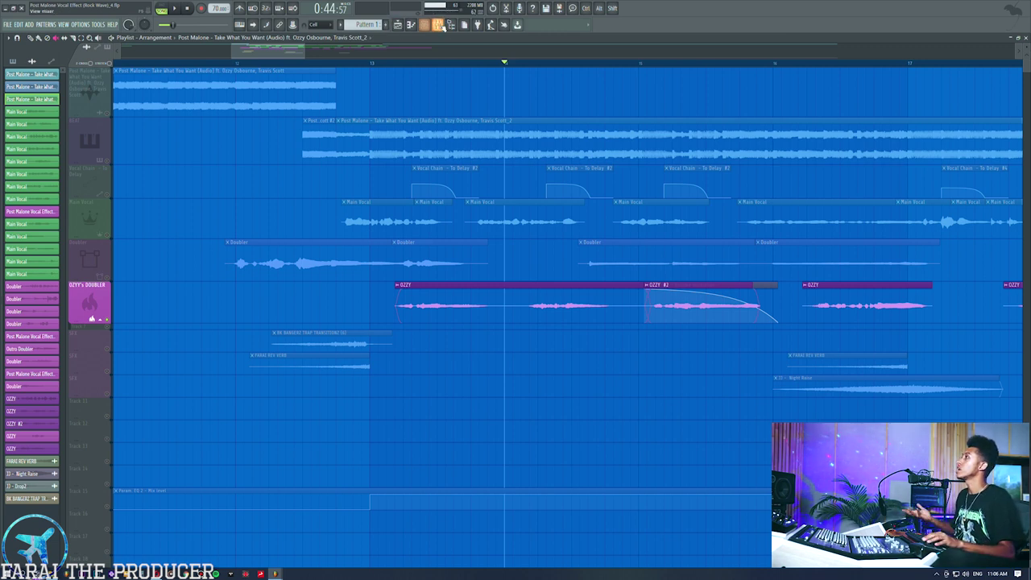
click(437, 25)
click(61, 78)
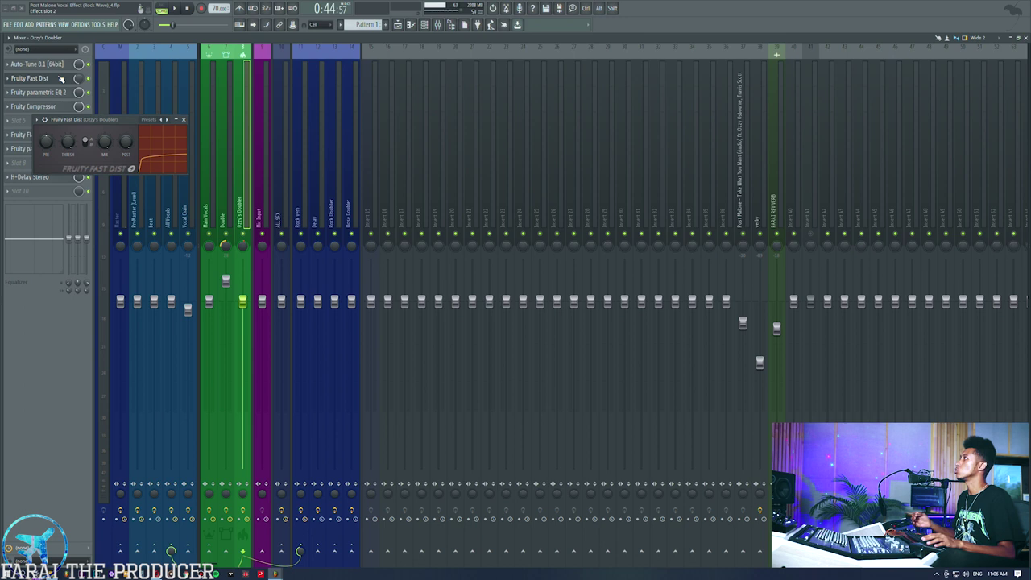
click(60, 79)
click(54, 92)
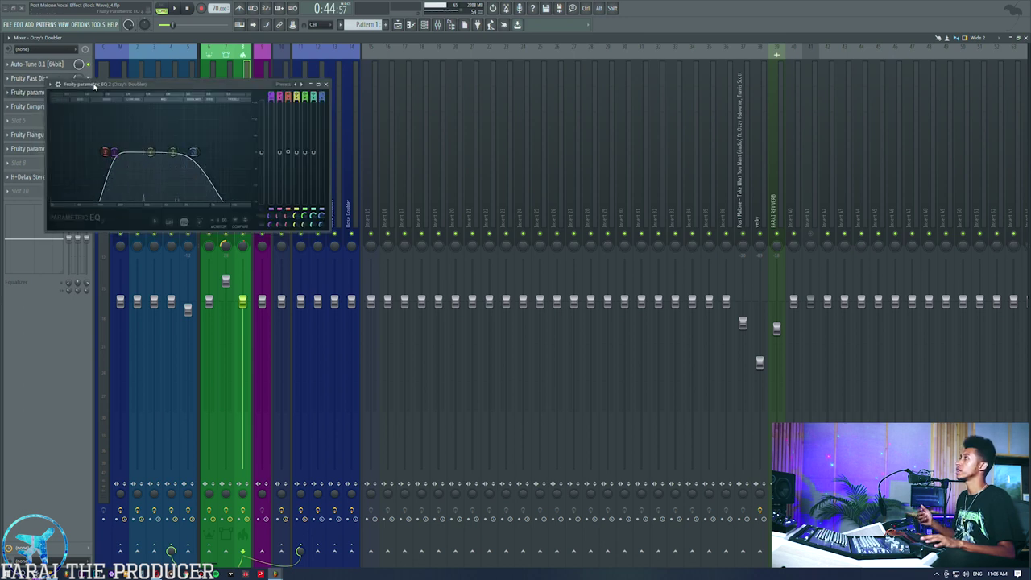
drag(94, 84, 366, 96)
Inspect the Compressor, Flangus, second EQ and H-Delay Stereo, then return to the playlist.
click(44, 106)
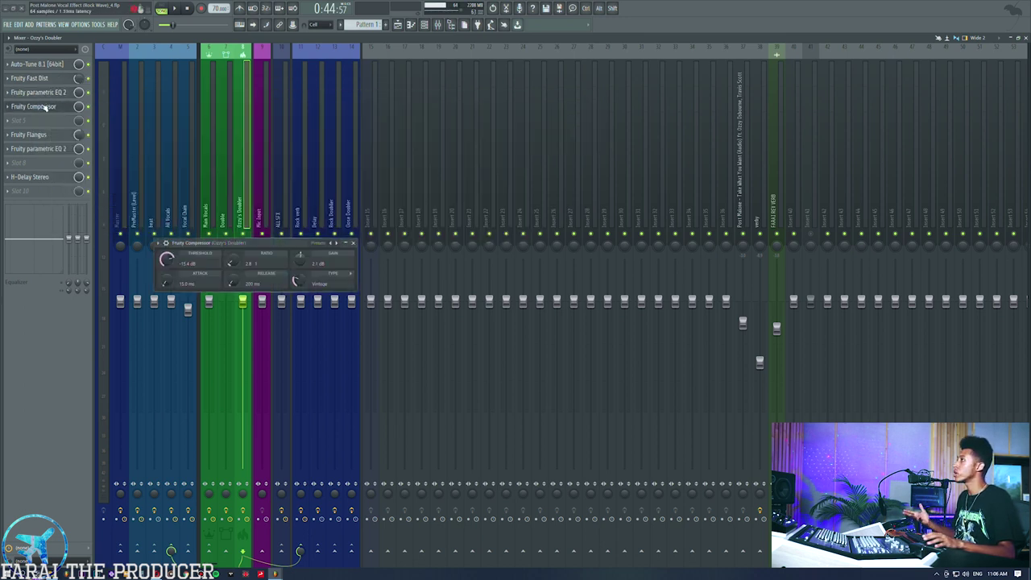
click(44, 107)
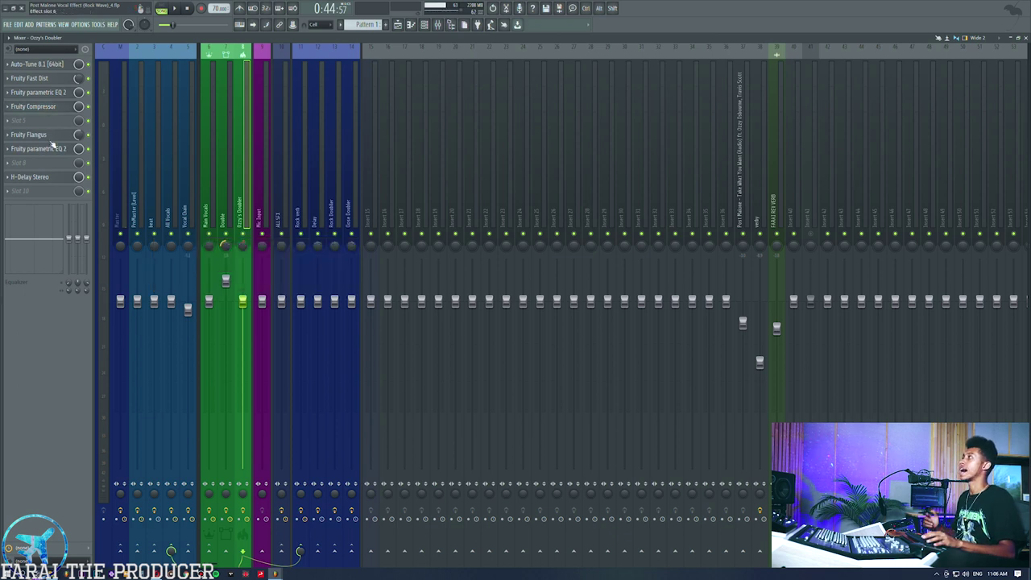
click(50, 136)
click(49, 148)
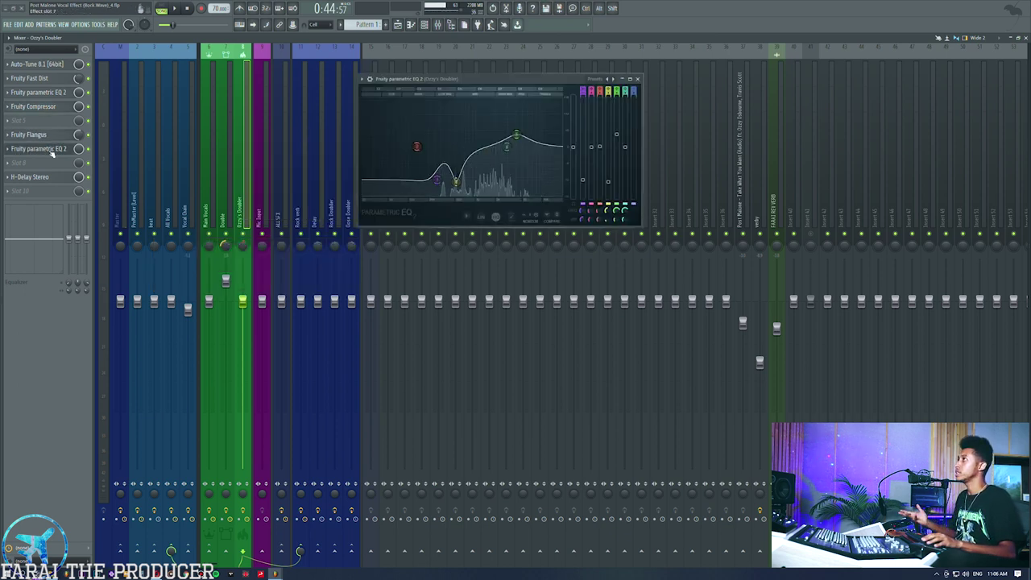
click(48, 148)
click(52, 177)
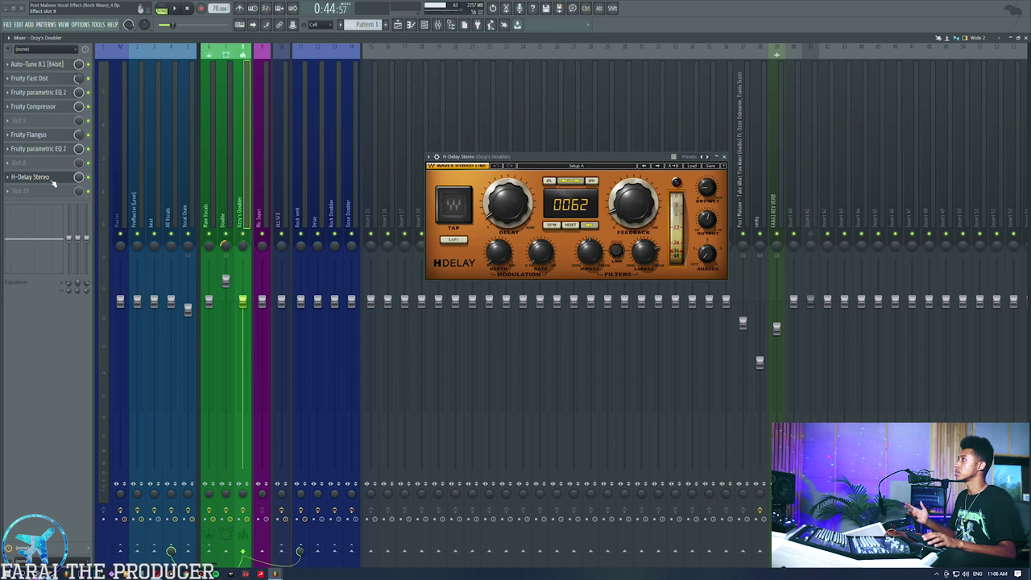
click(52, 178)
click(399, 26)
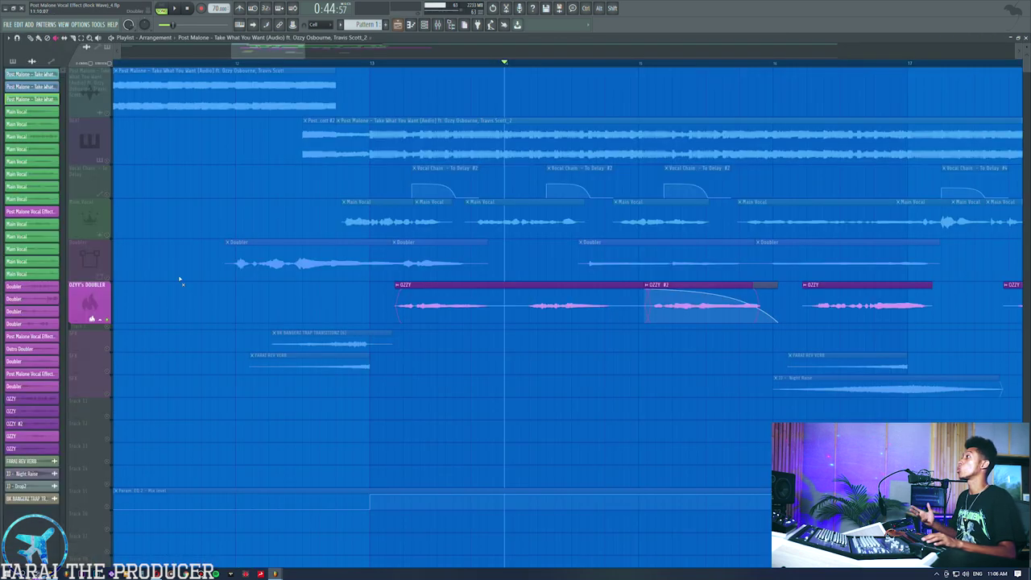
Unmute Main Vocal and Doubler, then compare the Double and Ozzy's Doubler mixer chains.
click(104, 233)
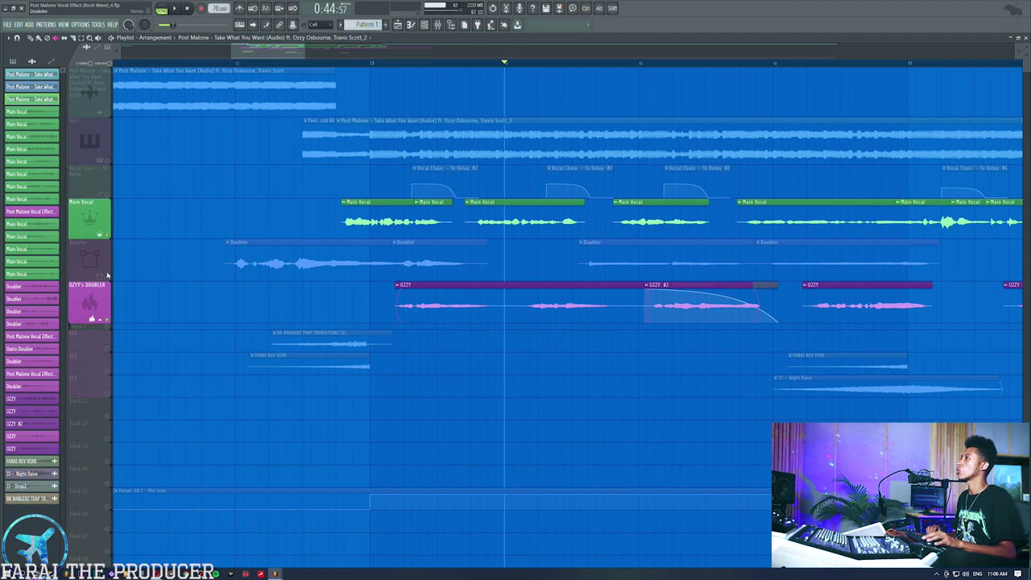
click(108, 275)
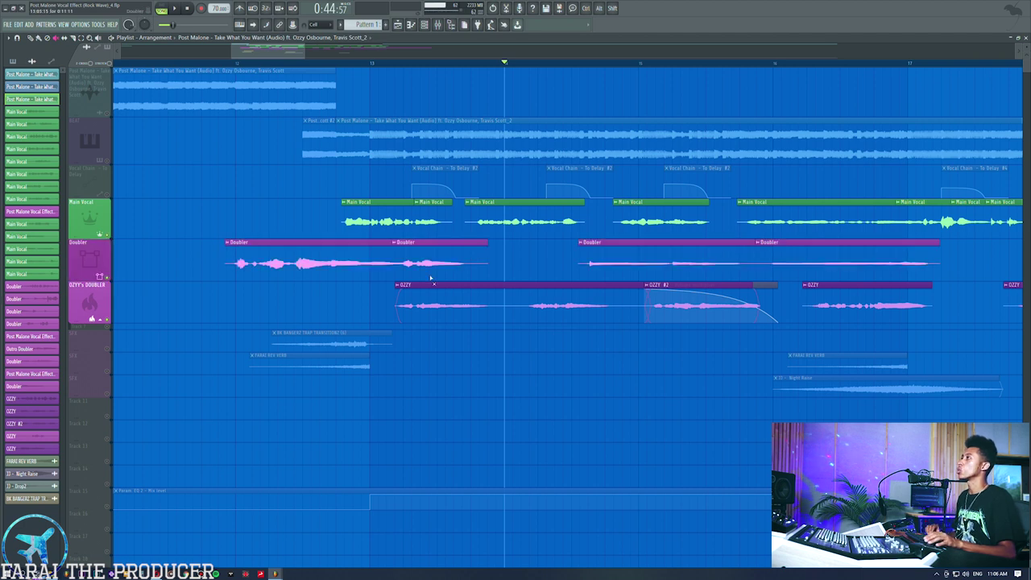
click(439, 25)
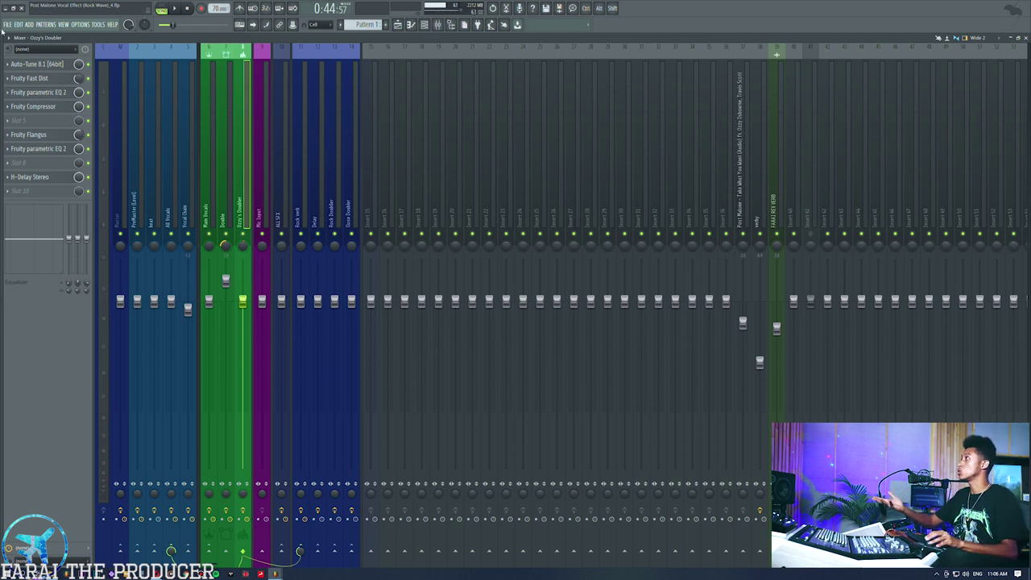
click(225, 187)
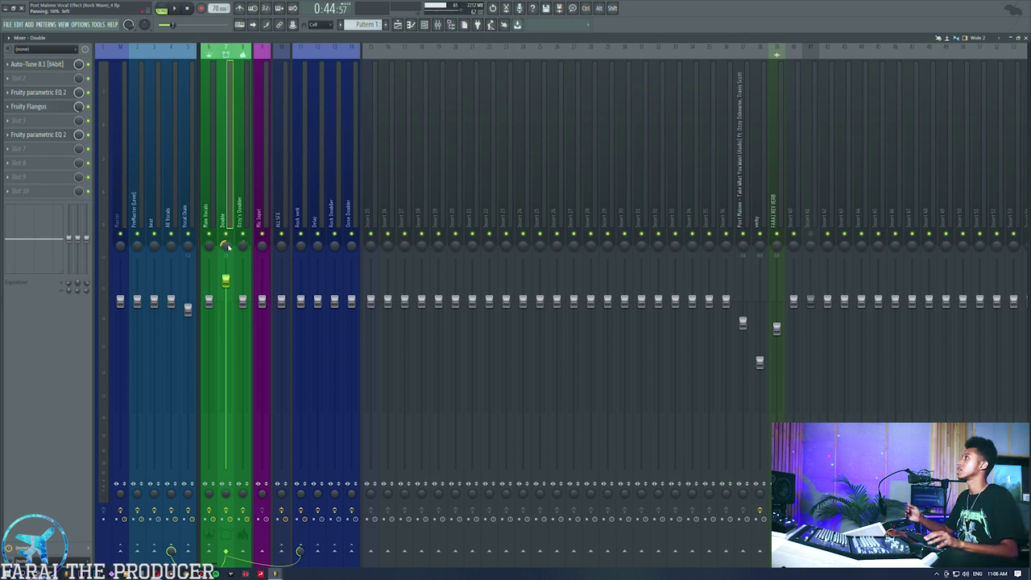
click(244, 208)
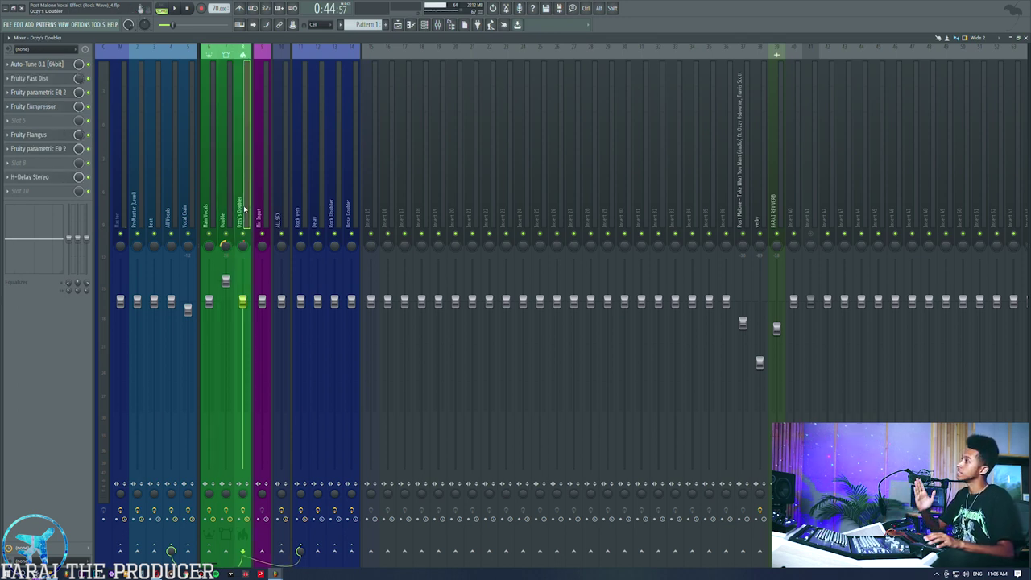
Mute the Doubler, OZZY, FARAI REV VERB and Night Raise clips and play that section.
click(398, 25)
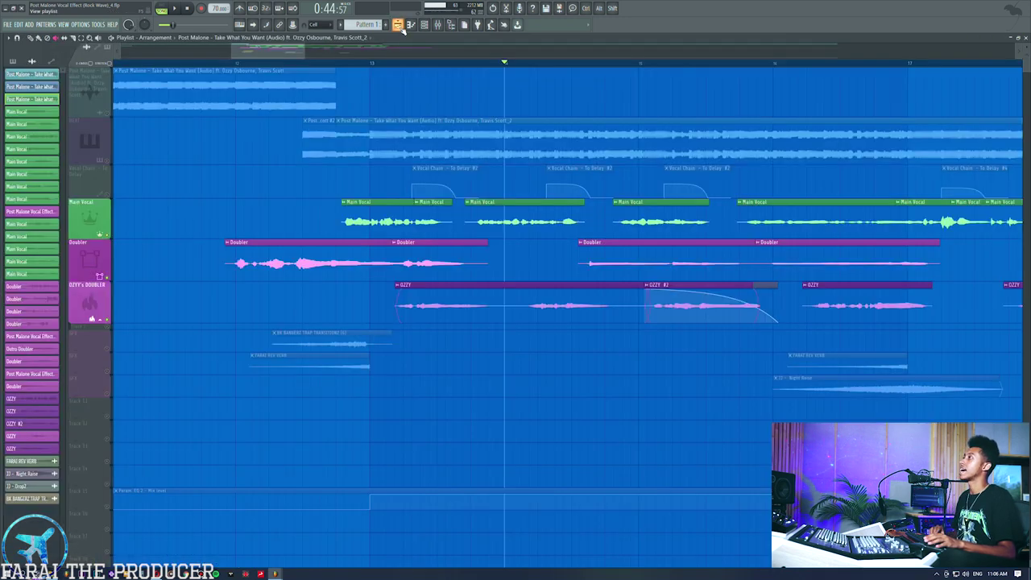
click(438, 25)
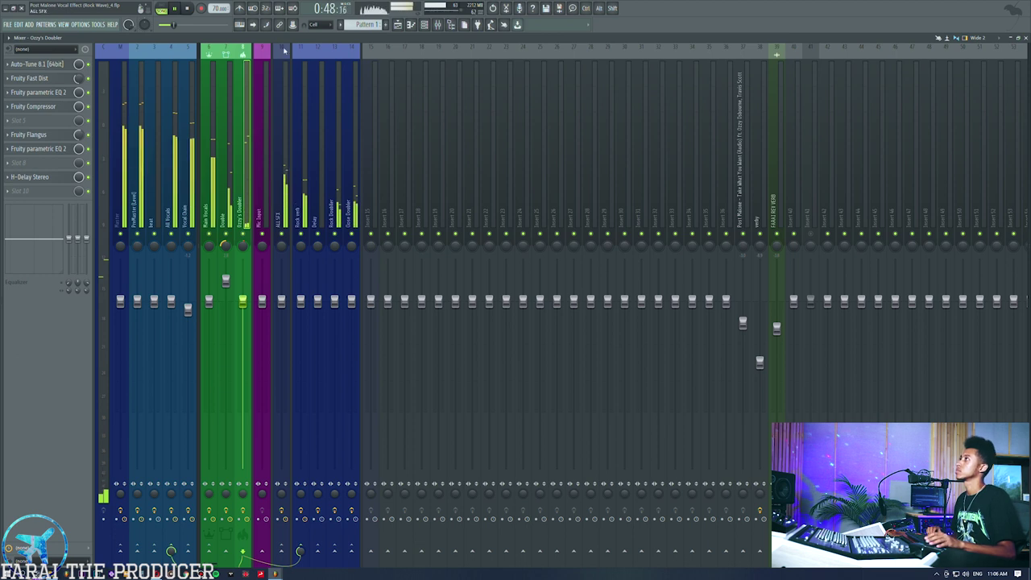
click(398, 25)
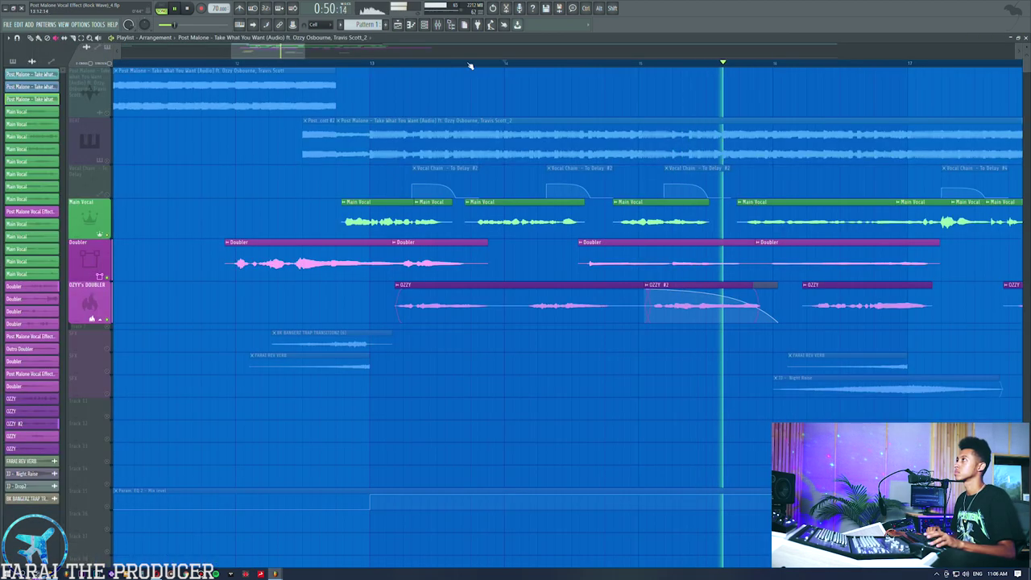
scroll(337, 355, down, 4)
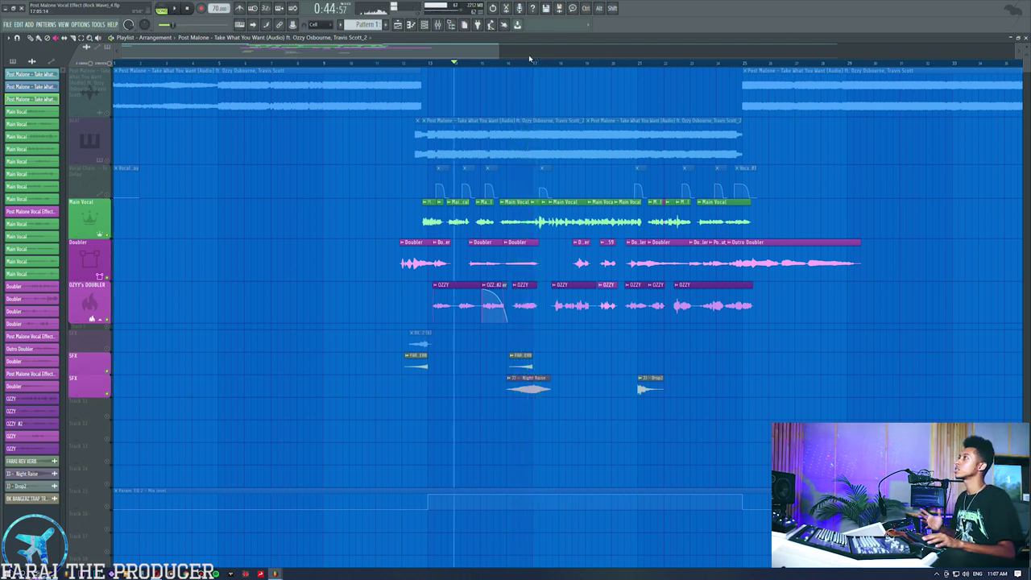
scroll(531, 59, up, 5)
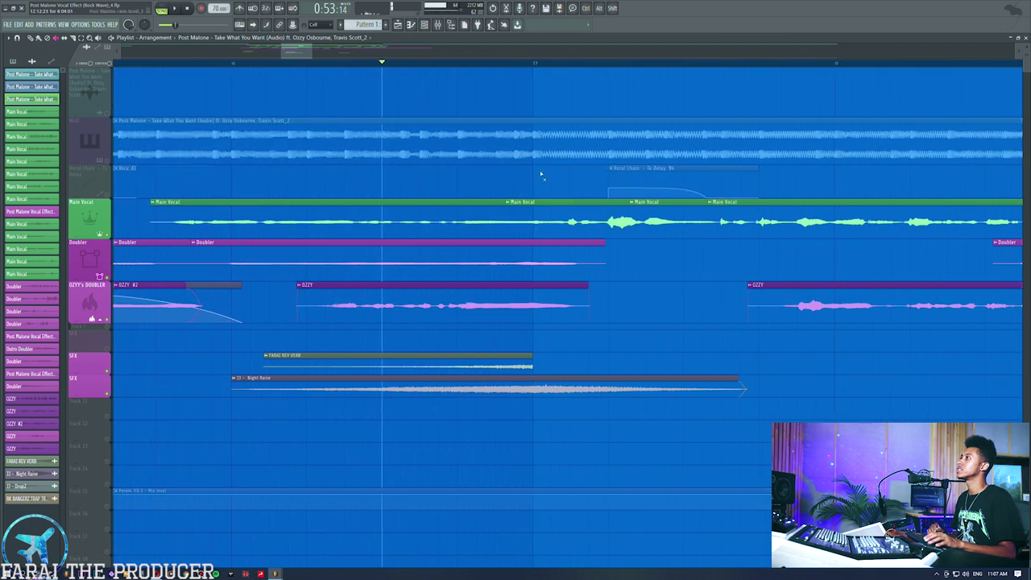
drag(527, 262, 515, 393)
key(space)
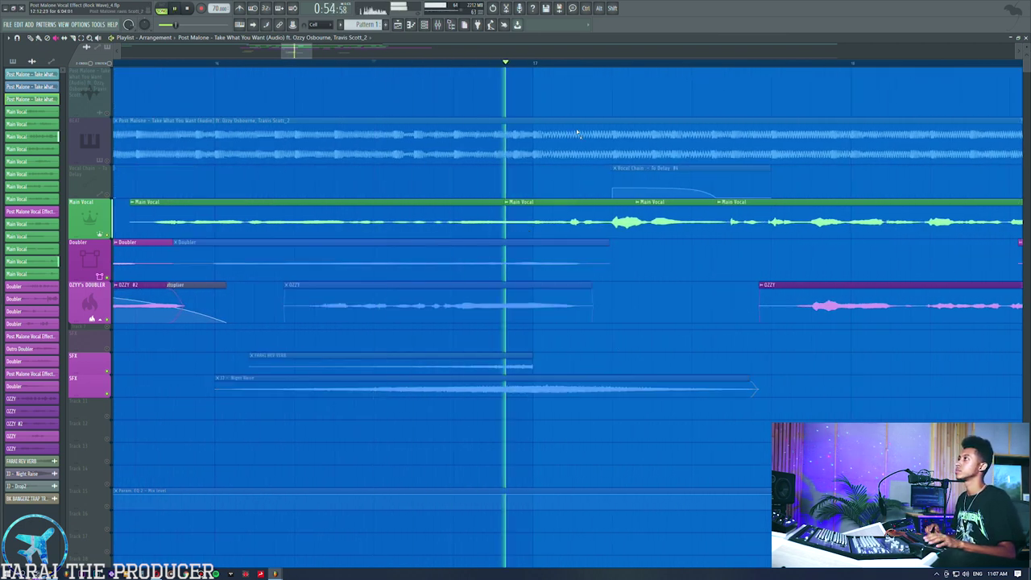
key(space)
Unmute those clips, replay the section, and unmute the Vocal Chain – To Delay track.
drag(548, 262, 535, 398)
click(522, 371)
key(space)
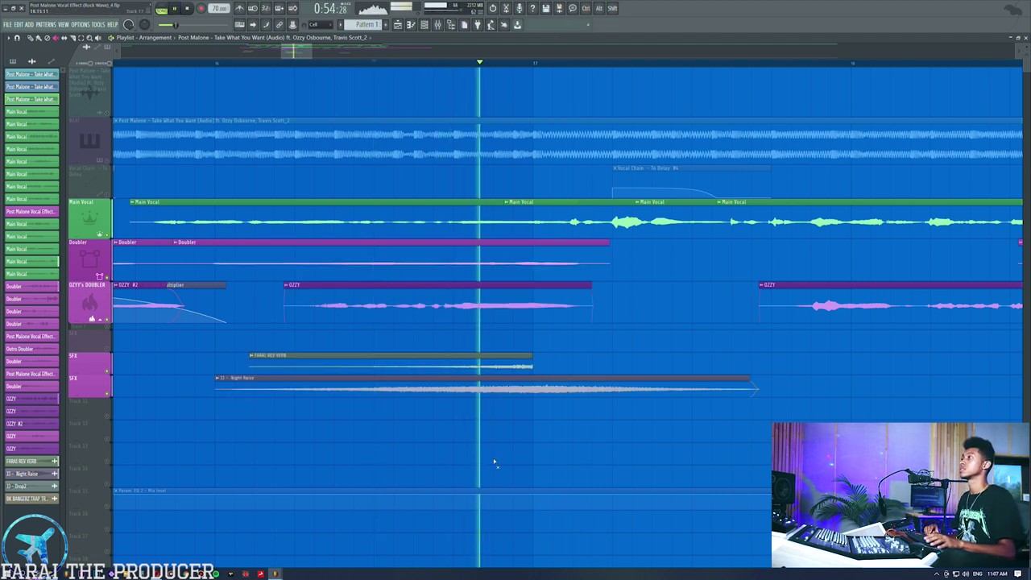
key(space)
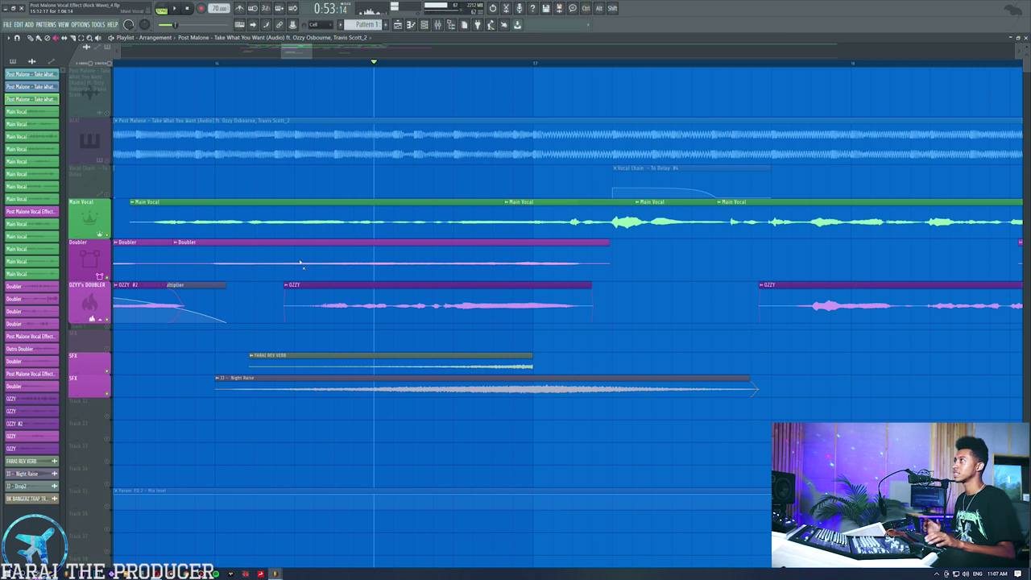
click(107, 196)
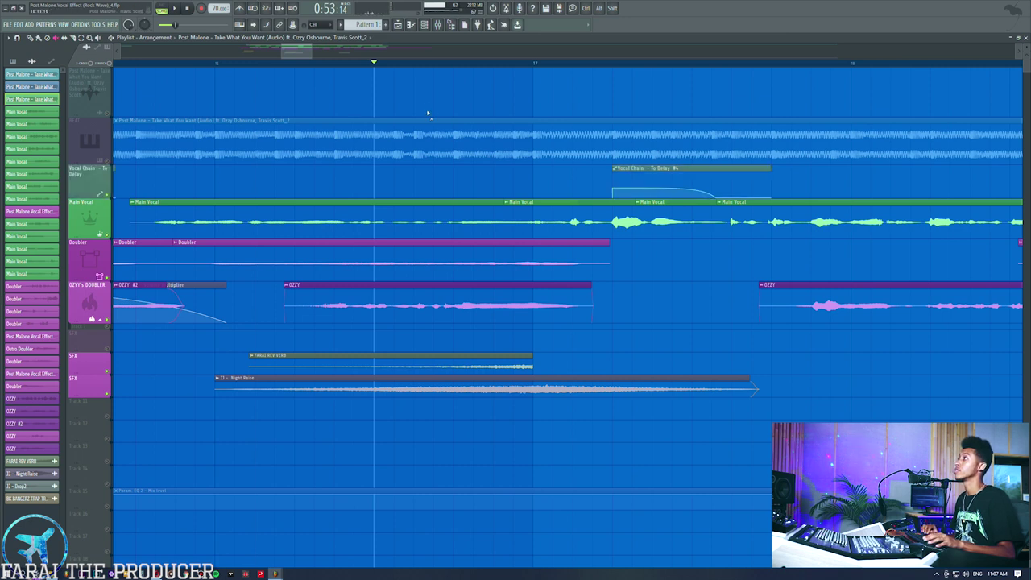
scroll(424, 68, down, 4)
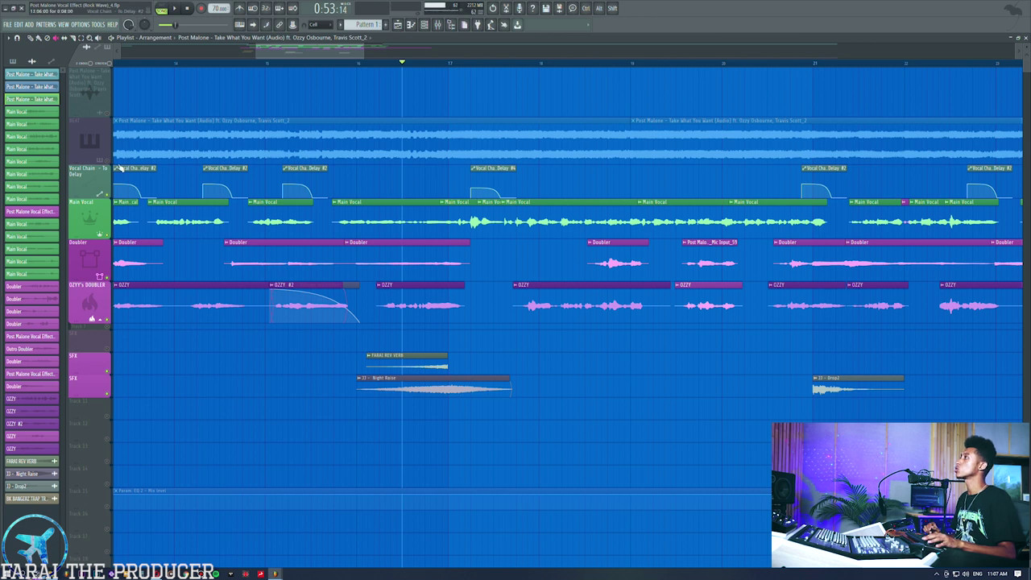
Unmute BEAT, play the Main Vocal delay-throw section, then select the To Delay #4 clip.
click(100, 159)
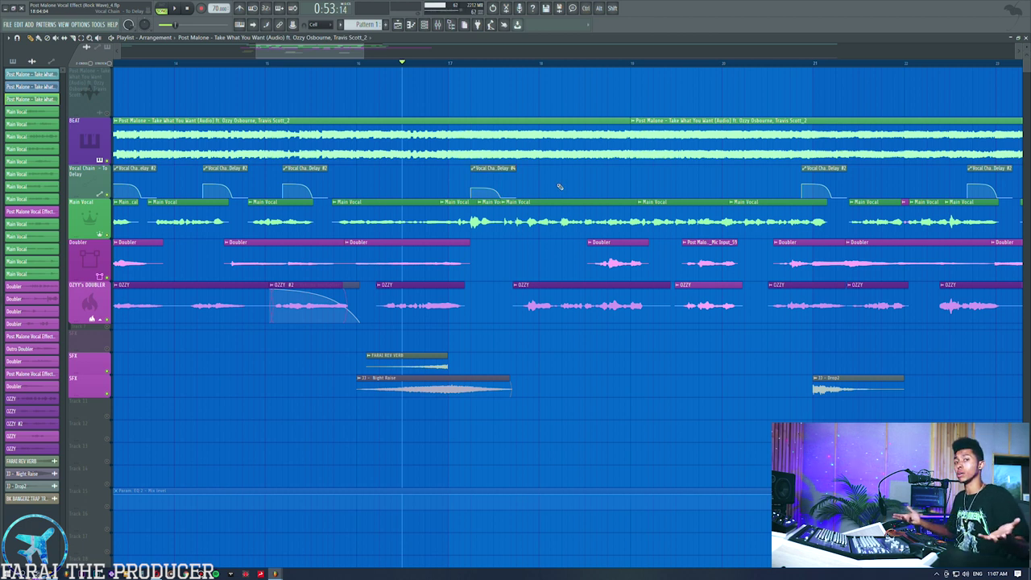
click(454, 69)
drag(474, 179, 487, 216)
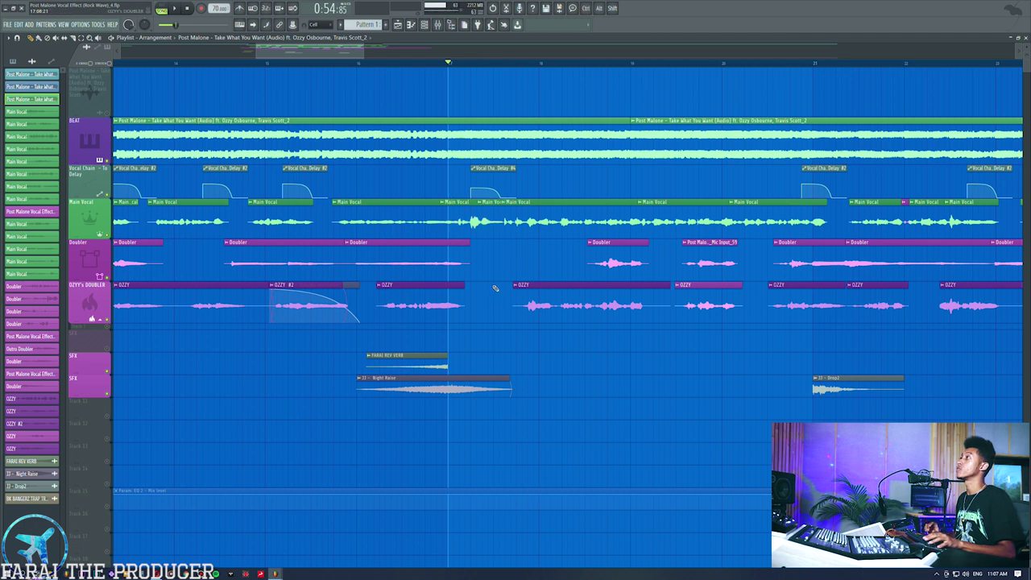
scroll(494, 69, up, 5)
key(space)
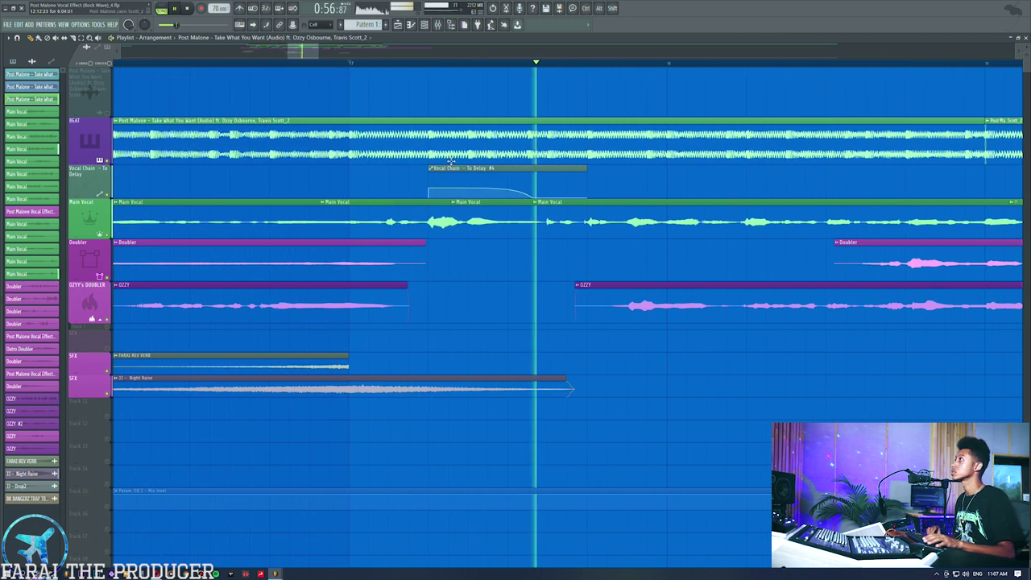
key(space)
click(442, 224)
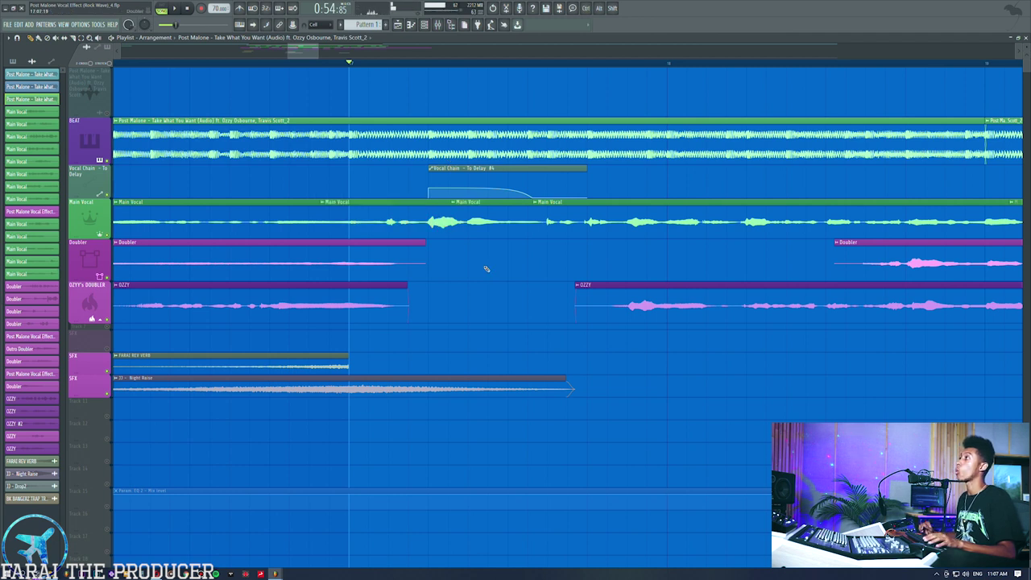
ctrl+click(488, 186)
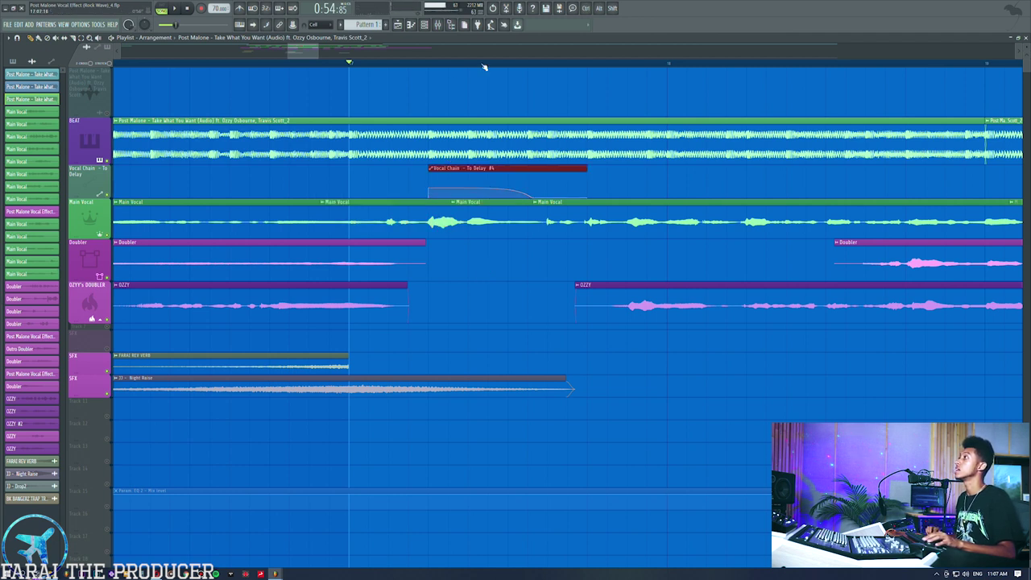
Open the H-Delay Stereo on the Delay insert channel and start playback.
click(443, 24)
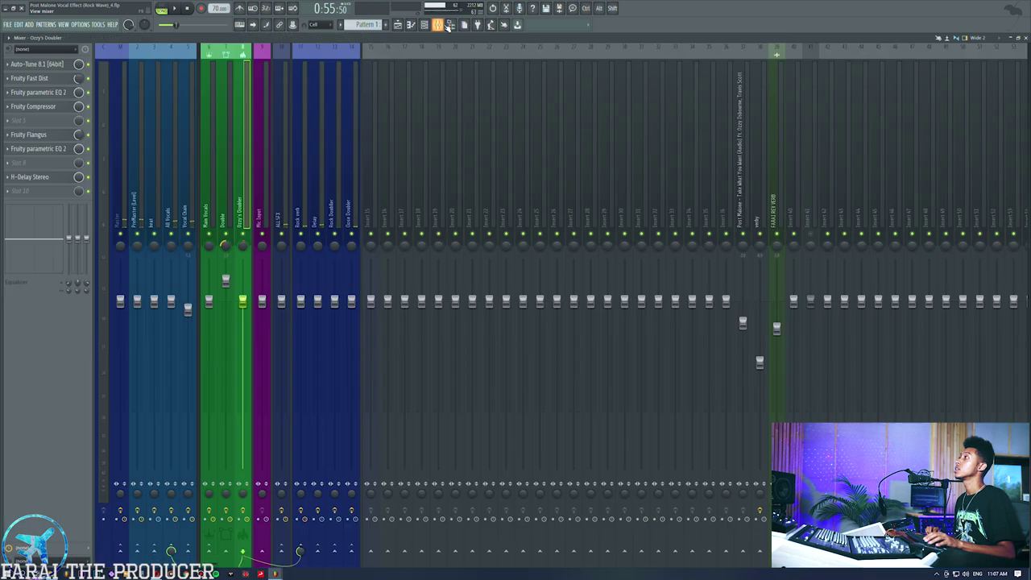
click(316, 180)
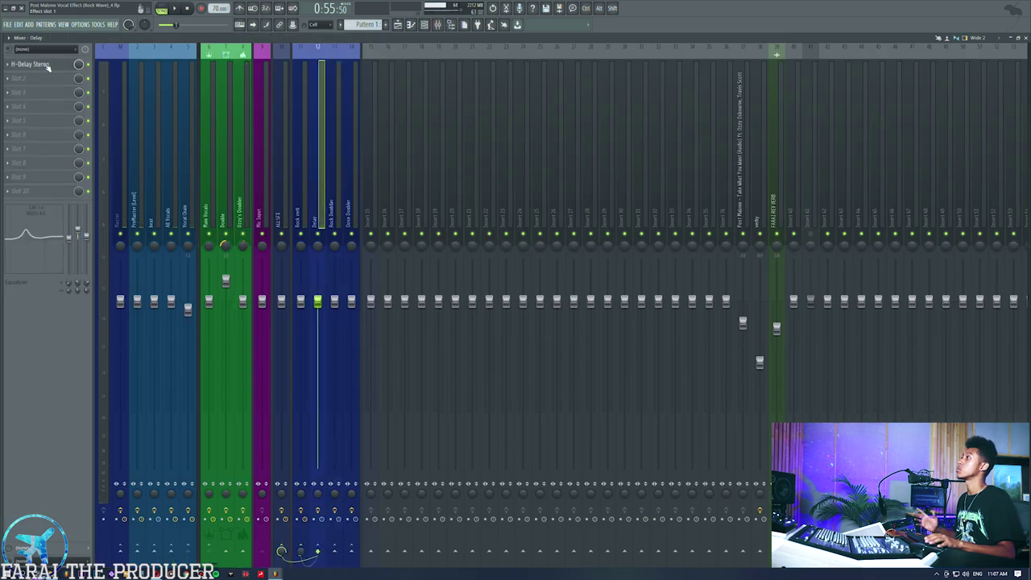
click(32, 63)
key(space)
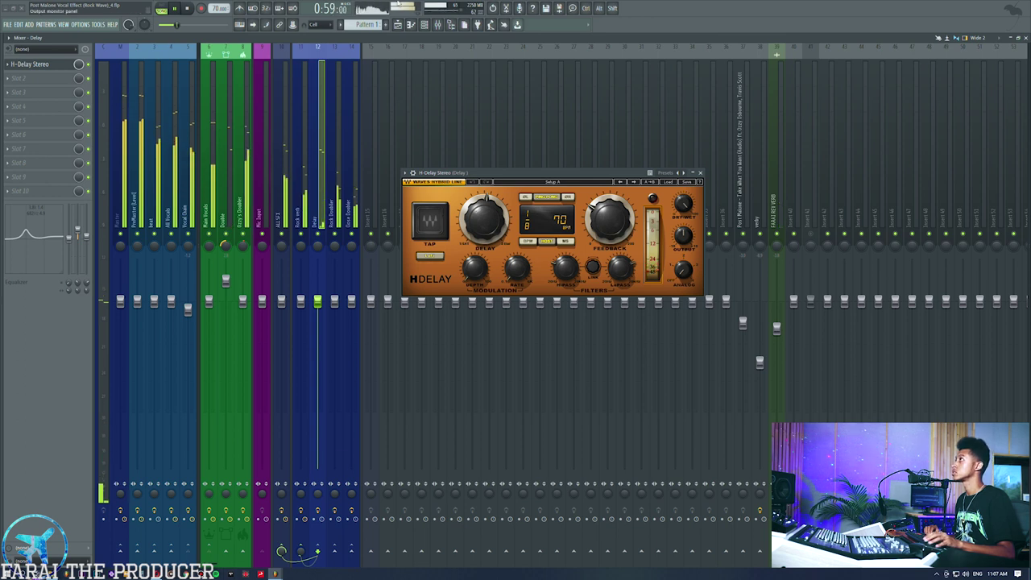
Move the H-Delay window aside and solo the Main Vocal track to hear its echoes.
click(397, 24)
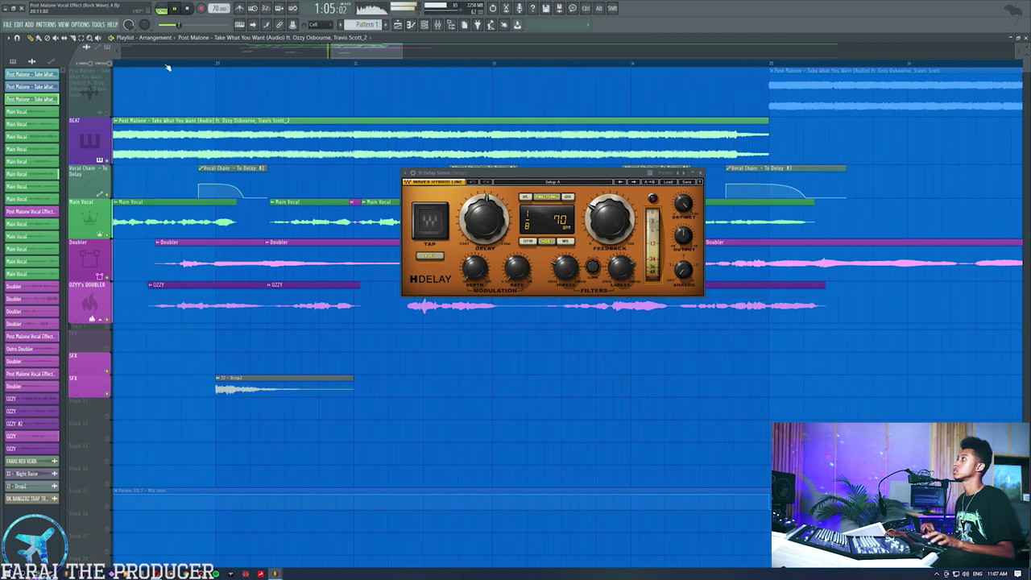
scroll(167, 68, up, 3)
drag(410, 173, 432, 179)
key(F9)
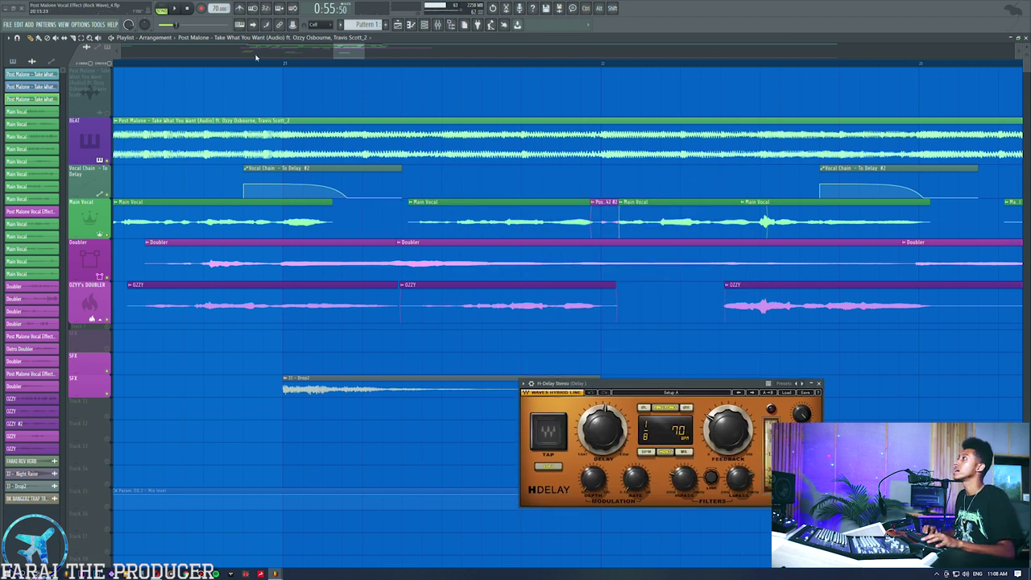
right_click(102, 234)
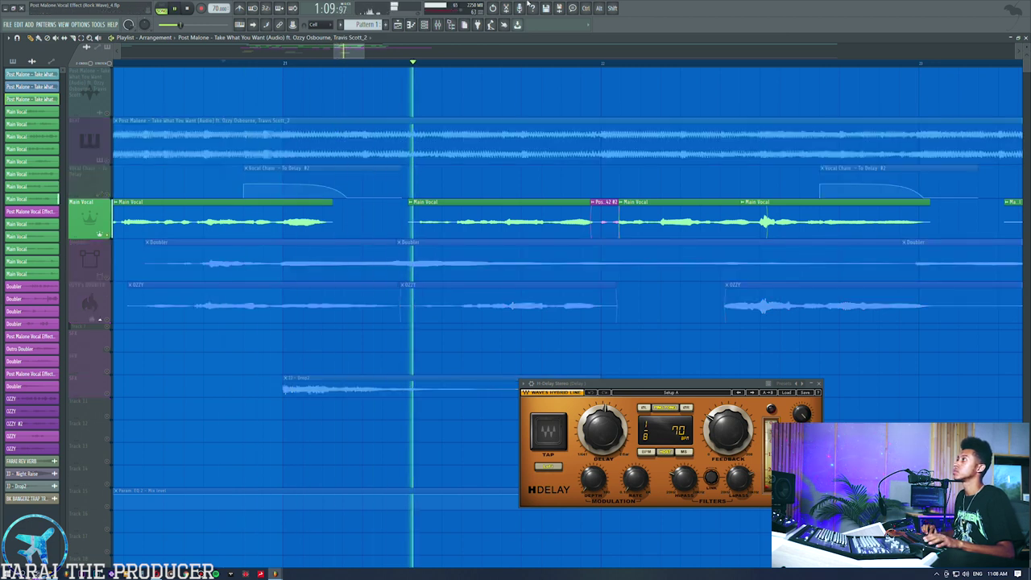
Stop playback, briefly inspect Fruity Delay 2 on the Vocal Chain, and return to the Playlist.
key(space)
click(439, 25)
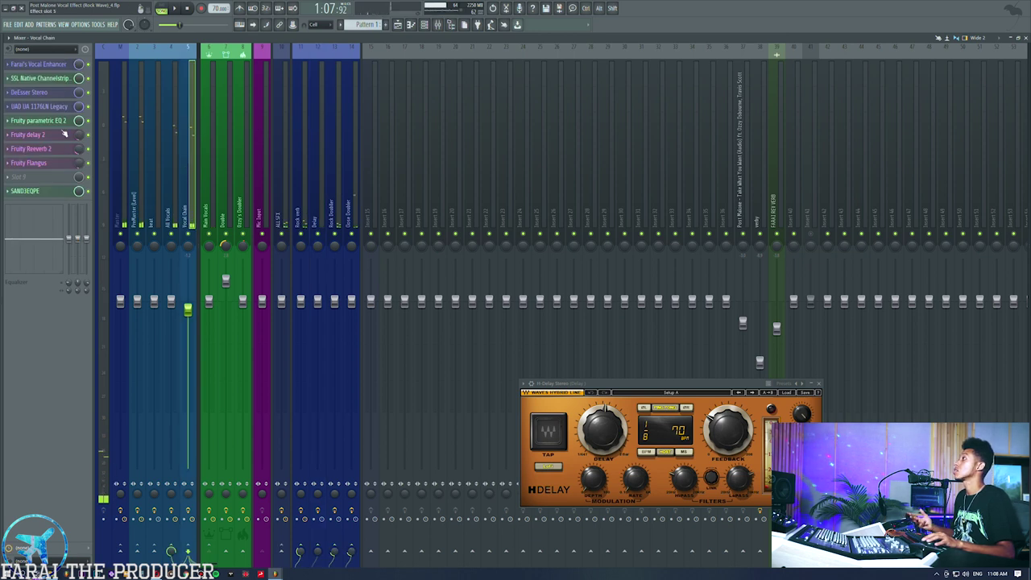
click(49, 138)
click(50, 138)
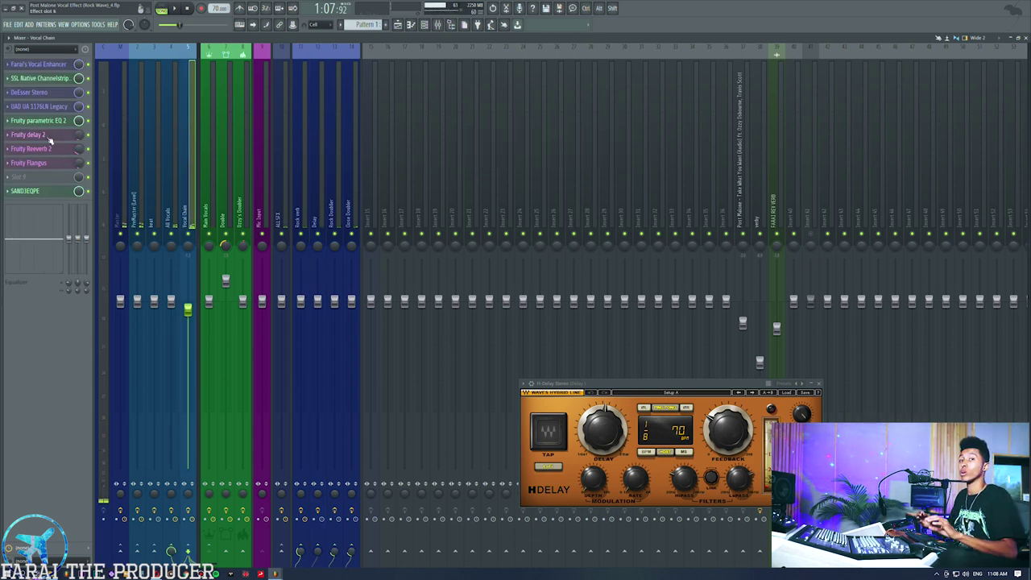
click(398, 26)
Unmute the Vocal Chain – To Delay automation and the BEAT track, auditioning each.
click(102, 196)
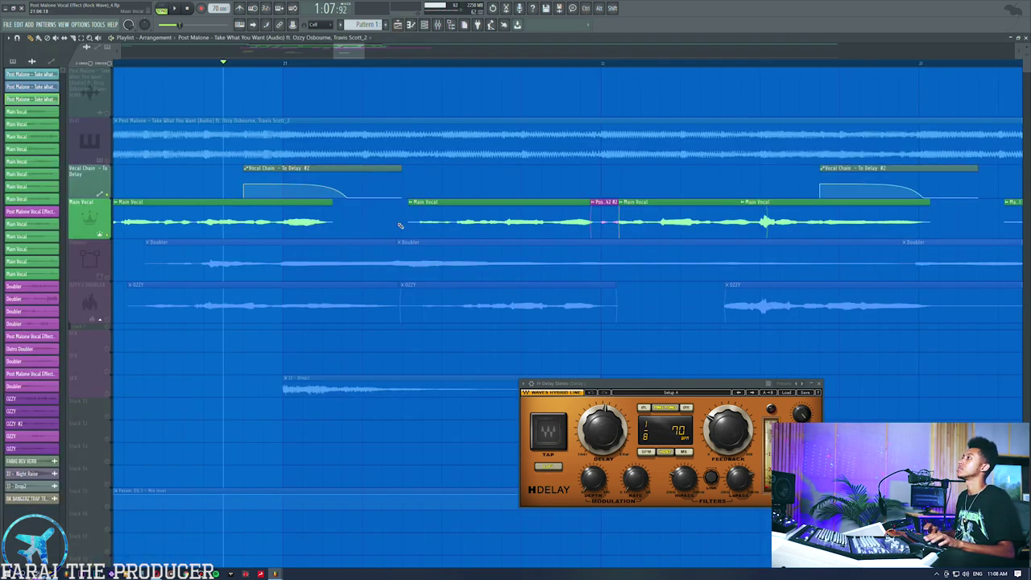
key(space)
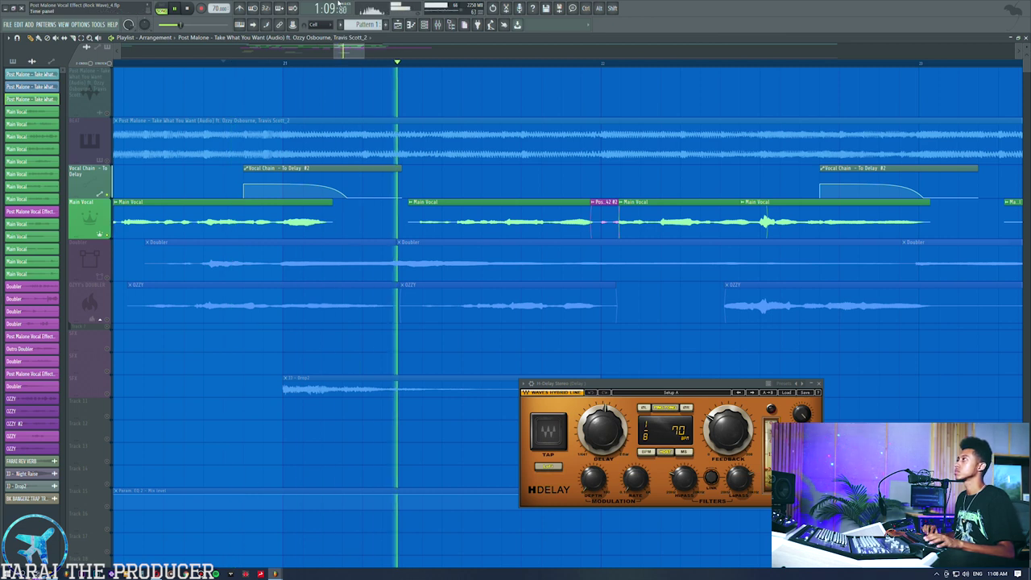
key(space)
click(99, 160)
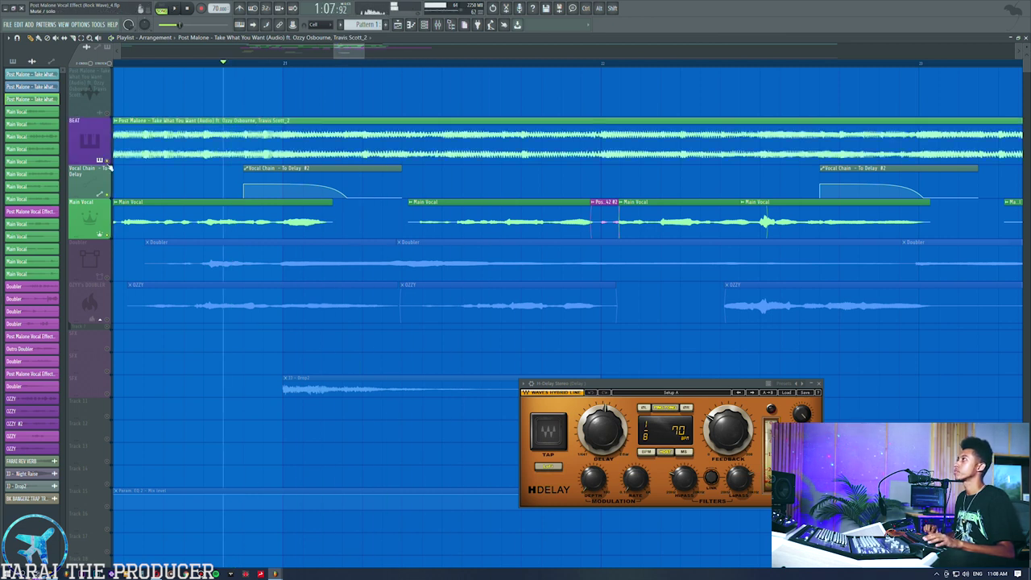
key(space)
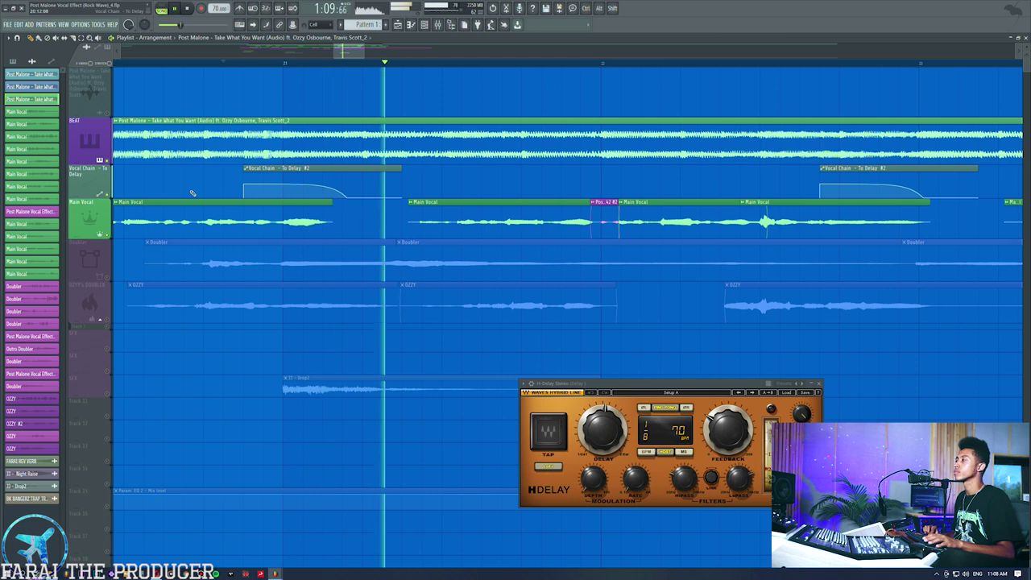
key(space)
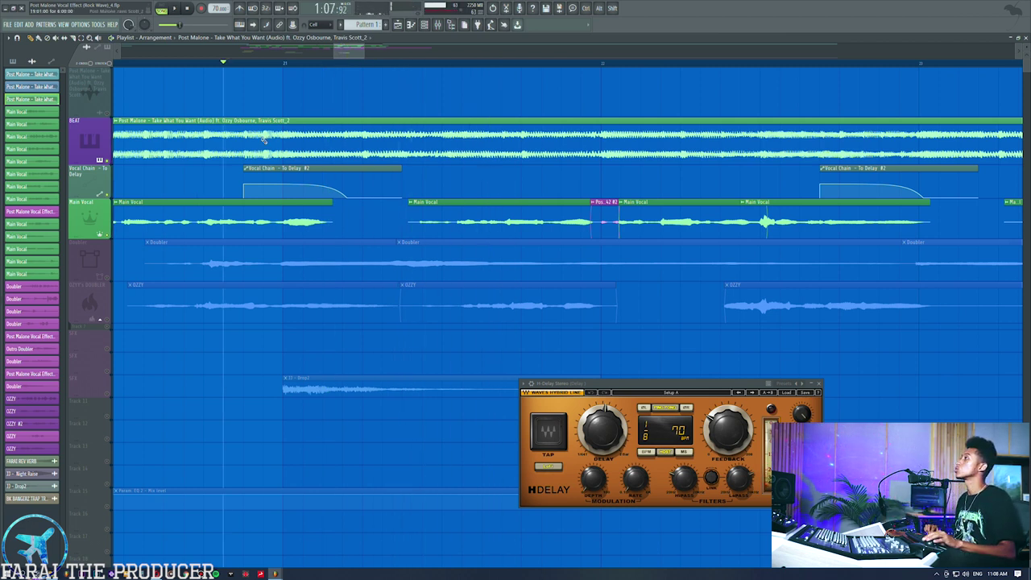
Unmute the Doubler, OZZY's DOUBLER and SFX tracks, then play the full arrangement.
click(105, 277)
click(106, 319)
key(space)
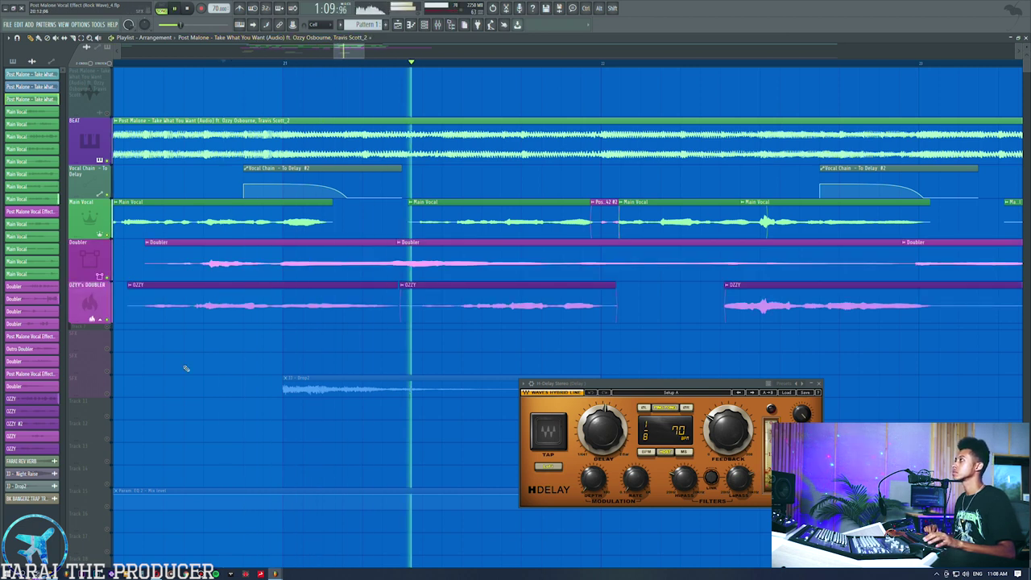
key(space)
click(111, 394)
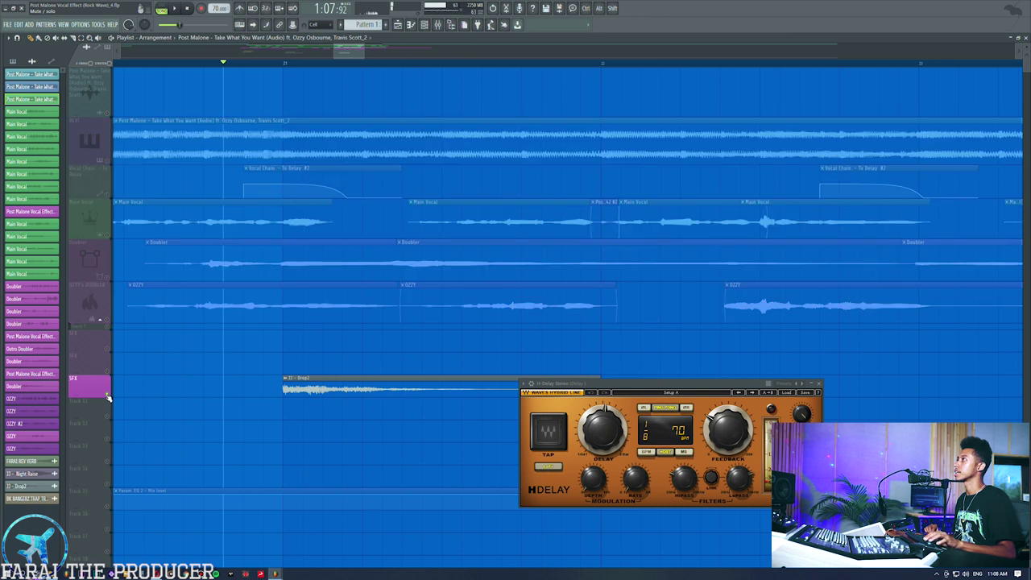
click(108, 398)
key(space)
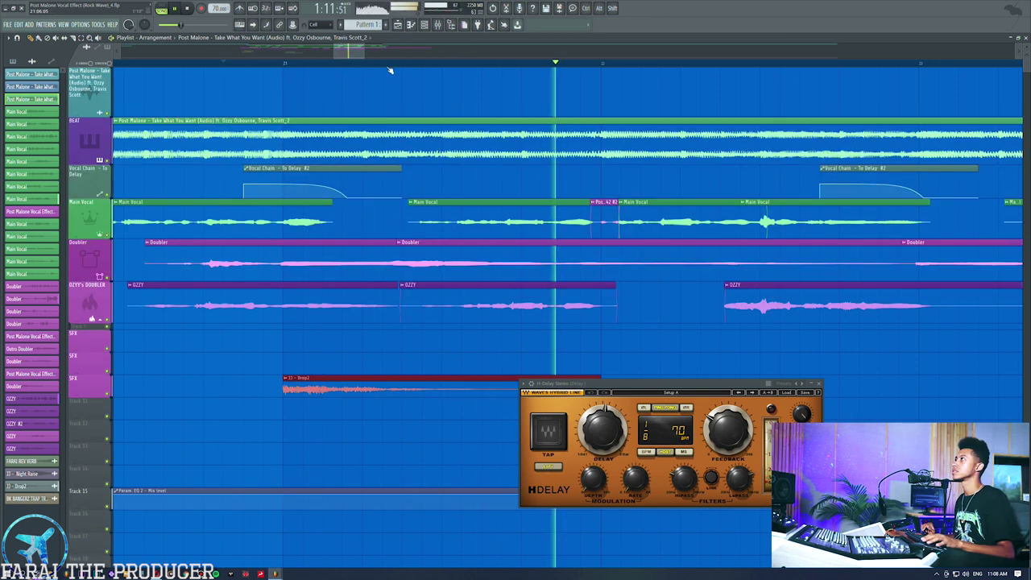
scroll(372, 54, down, 3)
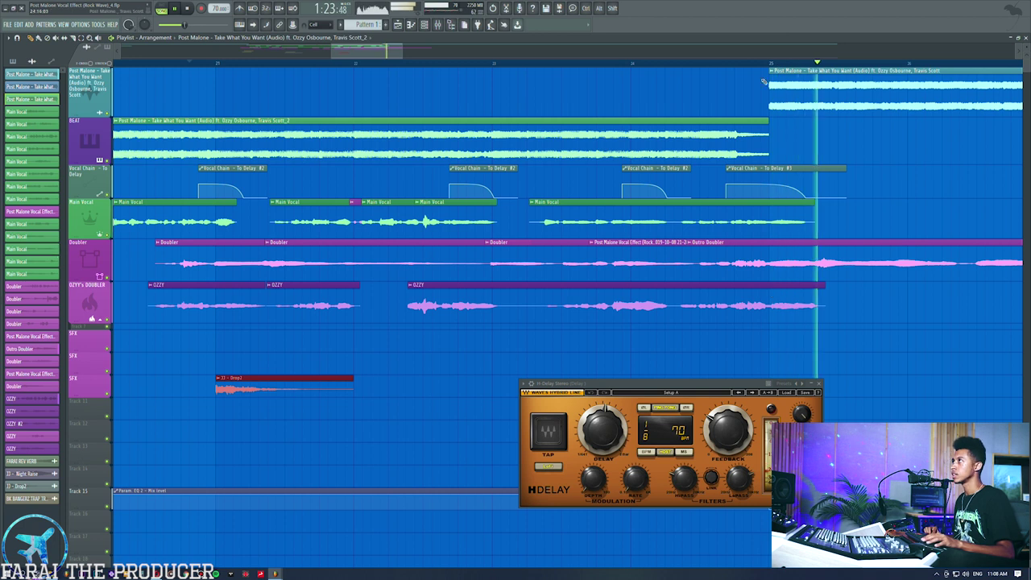
key(space)
scroll(754, 67, down, 4)
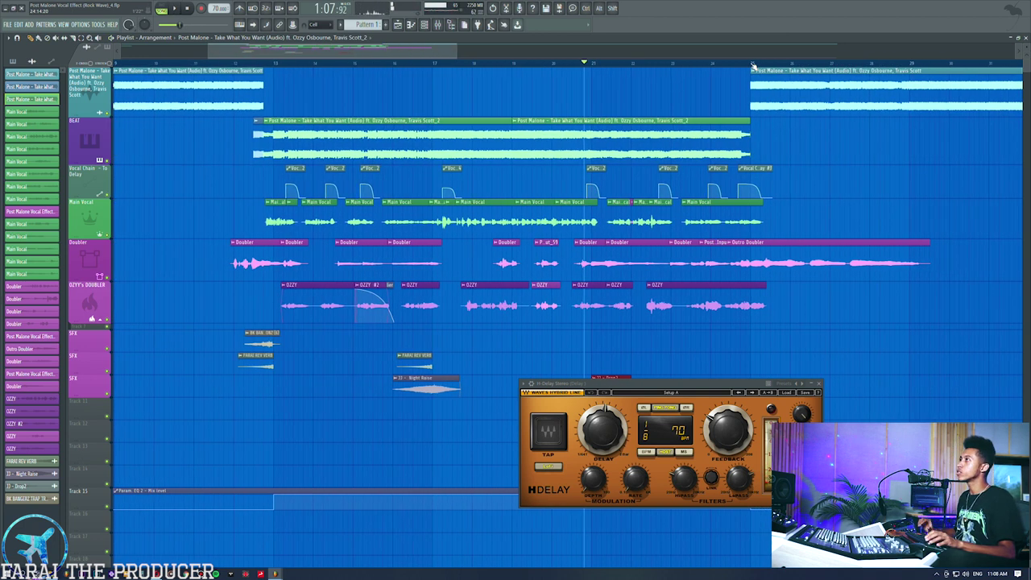
click(688, 295)
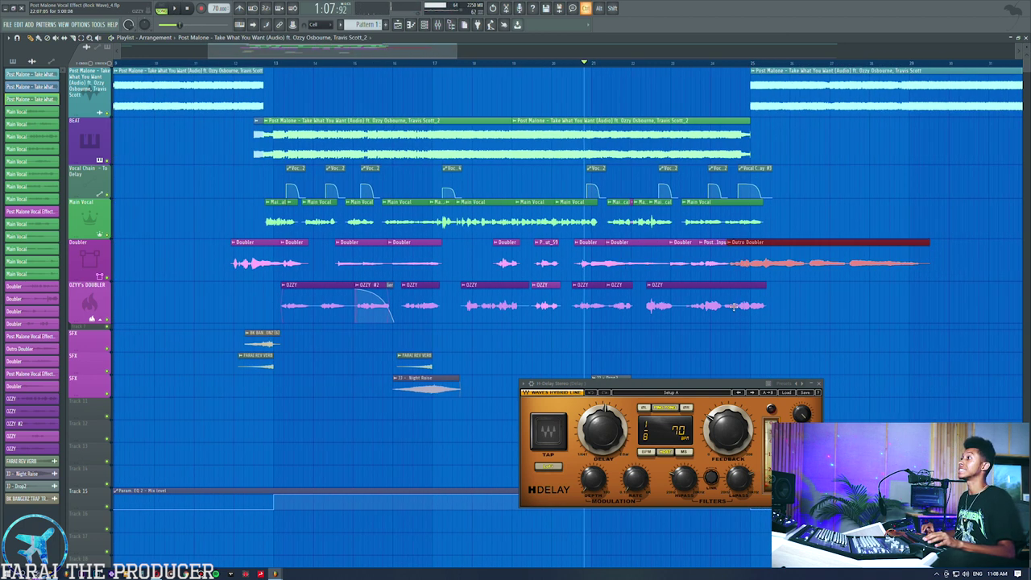
click(698, 339)
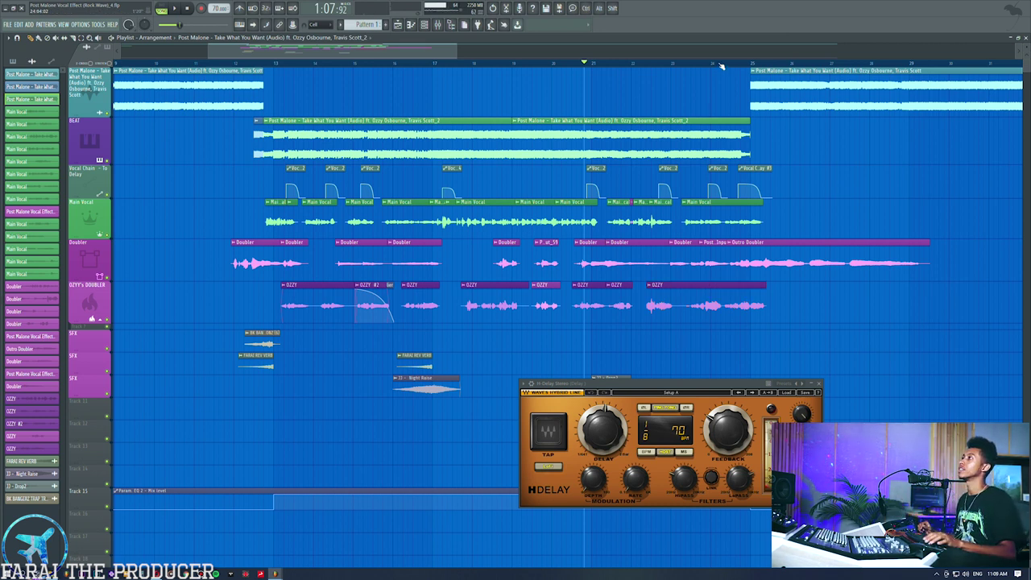
scroll(721, 67, up, 3)
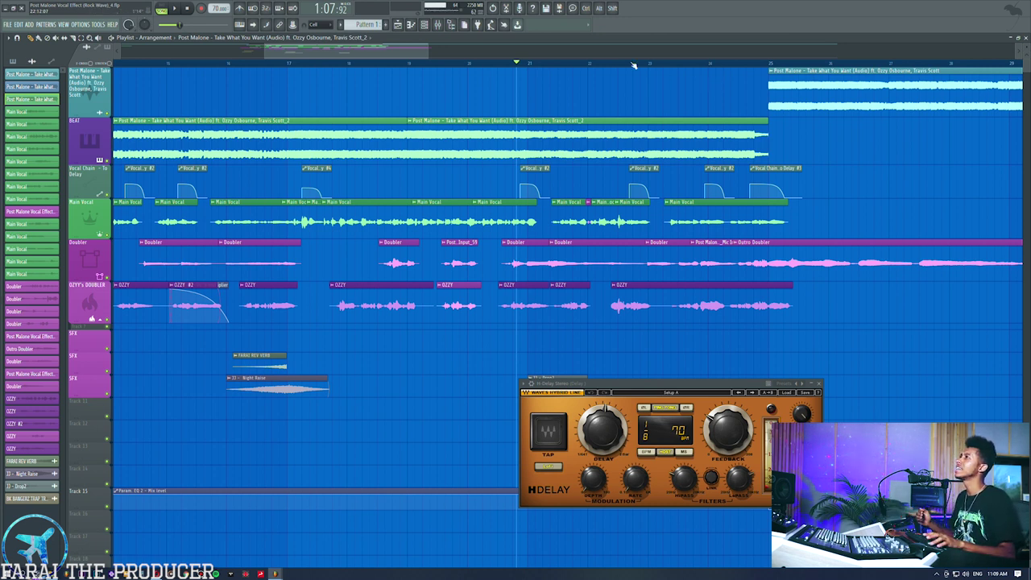
Zoom the playlist and play from the first BEAT clip to review bars 15–24.
scroll(634, 65, down, 4)
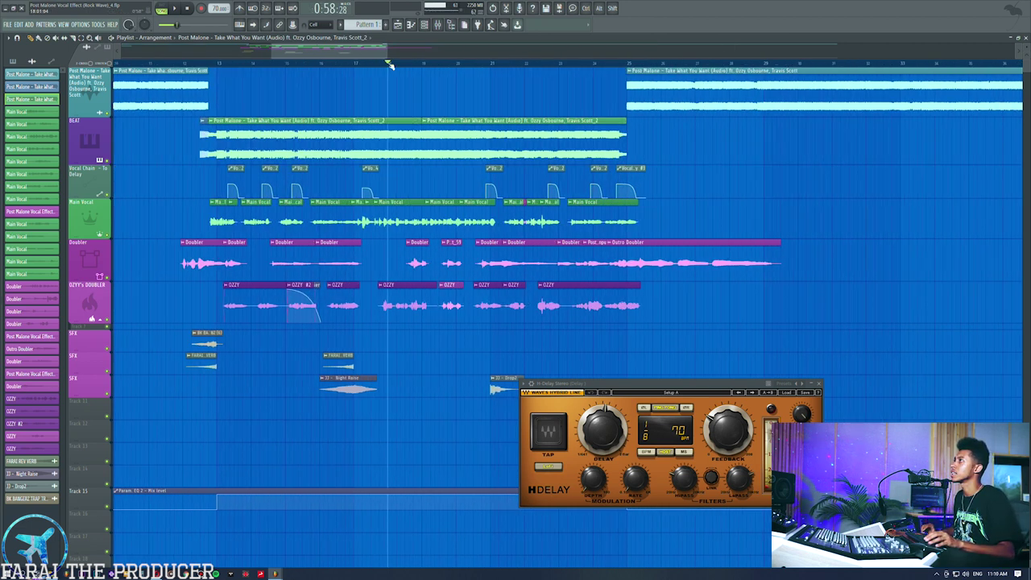
click(440, 127)
key(space)
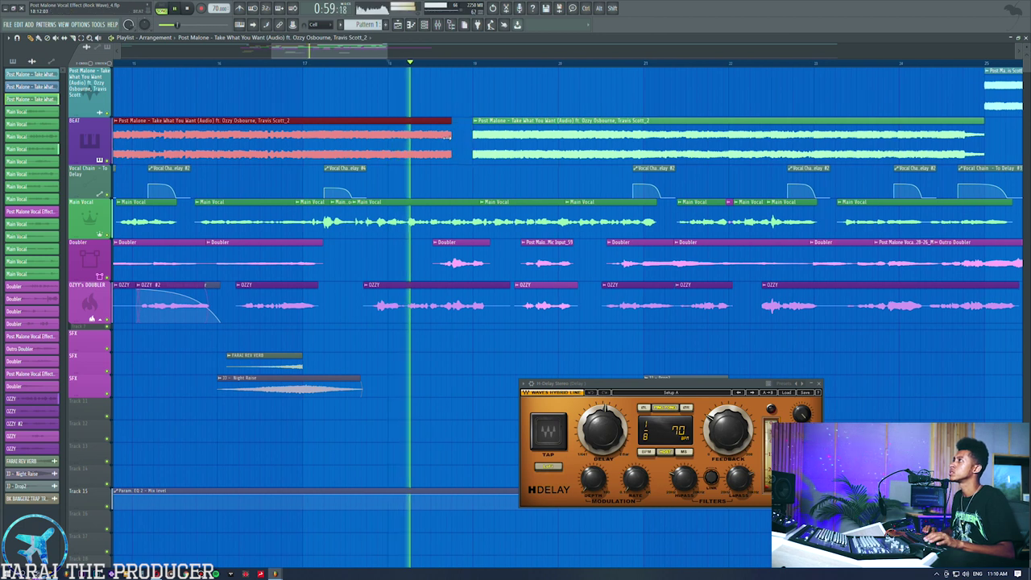